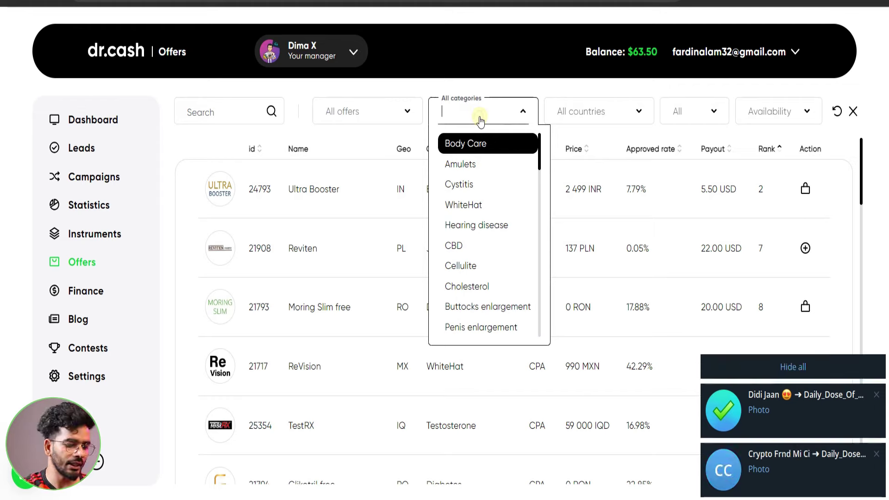
# Step: Filter the offers by the Diet - Weight Loss category and check the country tiers available for filtering
pyautogui.write('weigh')
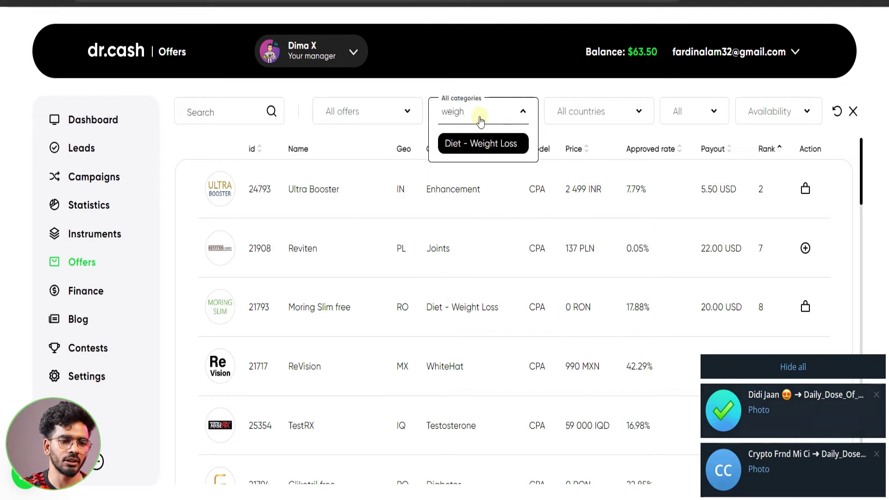
pyautogui.click(482, 144)
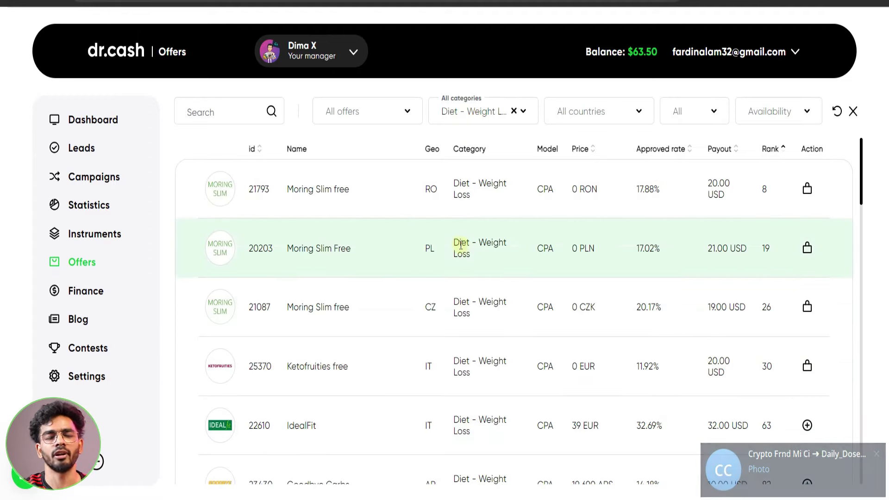
pyautogui.click(632, 120)
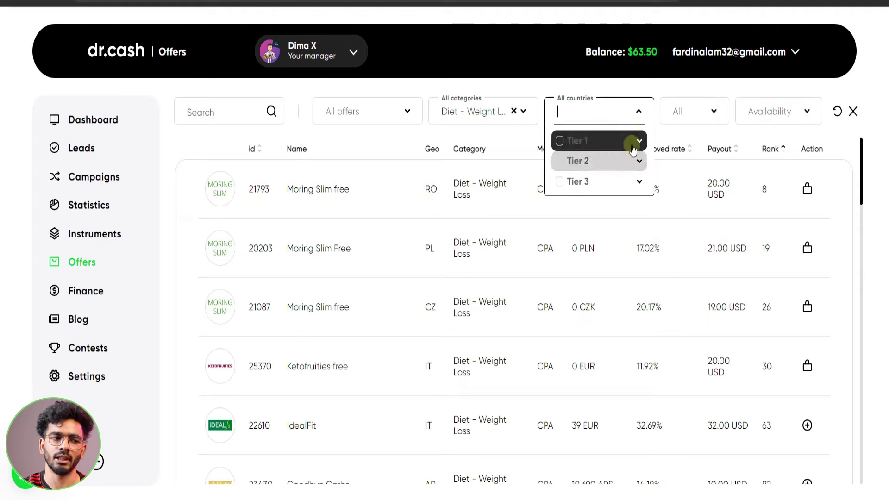
pyautogui.click(615, 111)
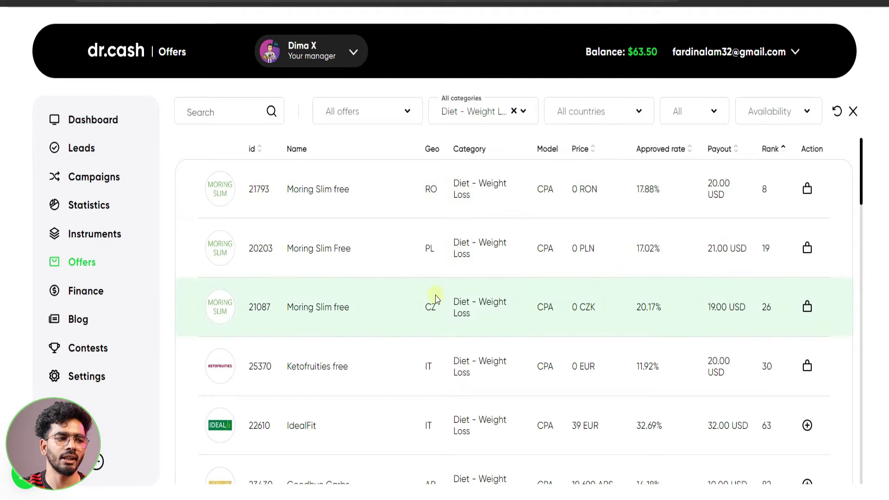
# Step: Look through the weight loss offers, comparing their countries, approval rates, payouts and whether each one is locked or open
pyautogui.scroll(-10, 436, 296)
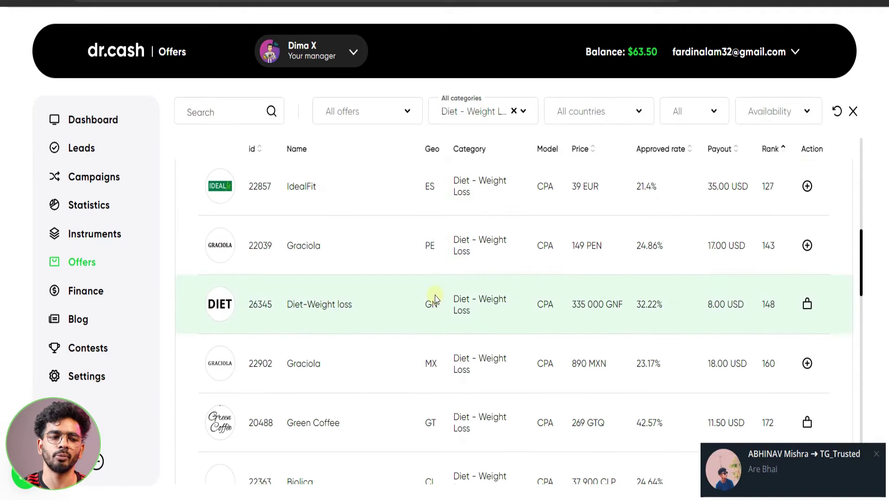
pyautogui.click(878, 454)
pyautogui.click(878, 454)
pyautogui.scroll(10, 717, 333)
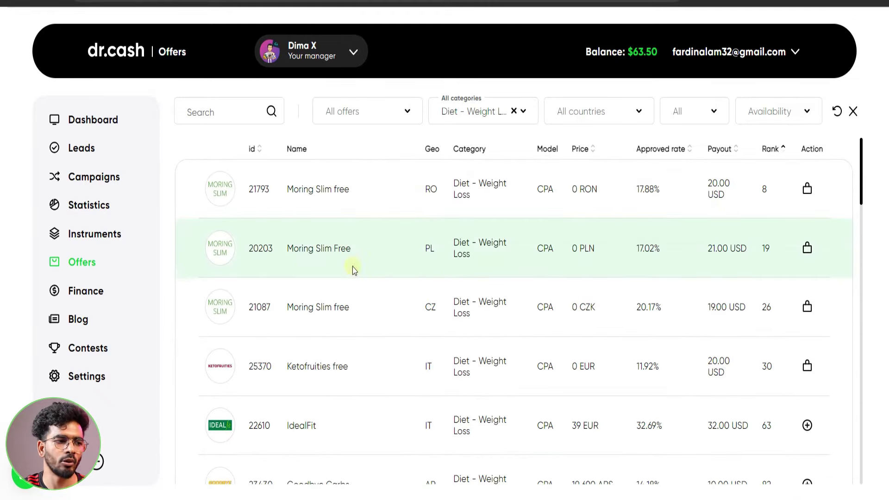
pyautogui.scroll(-1, 416, 264)
pyautogui.scroll(1, 510, 250)
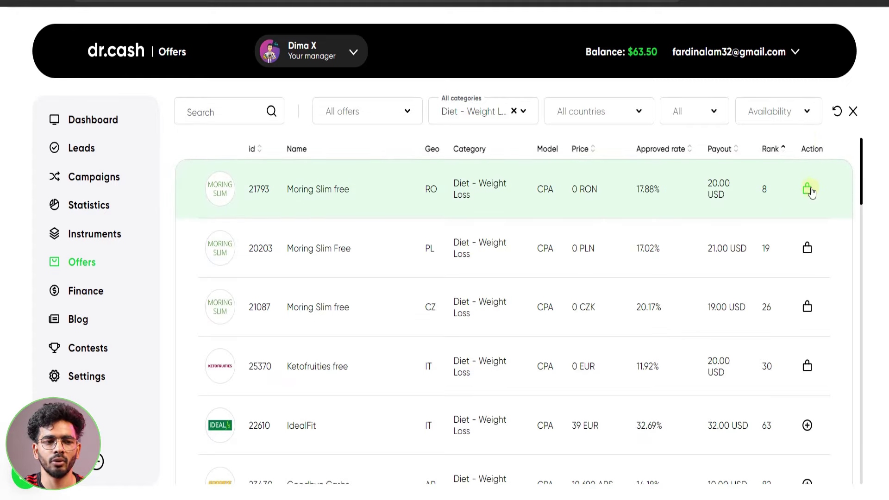
pyautogui.scroll(-3, 811, 217)
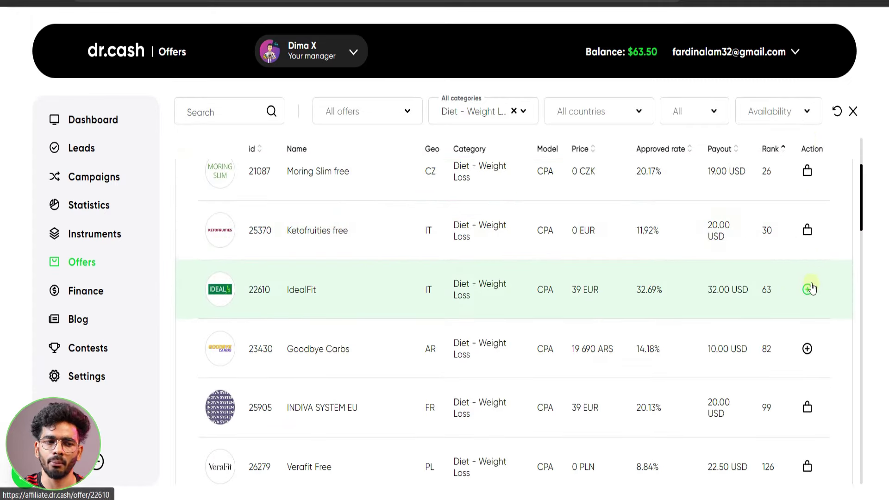
pyautogui.scroll(-1, 806, 287)
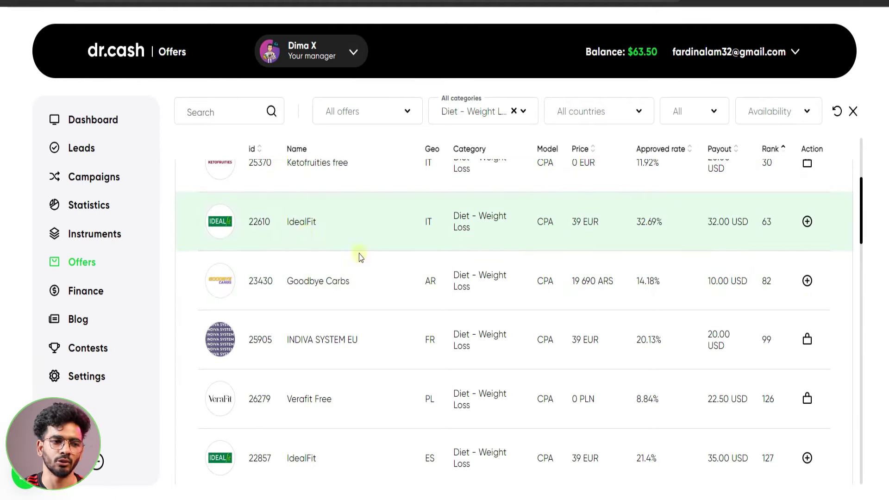
pyautogui.scroll(4, 361, 257)
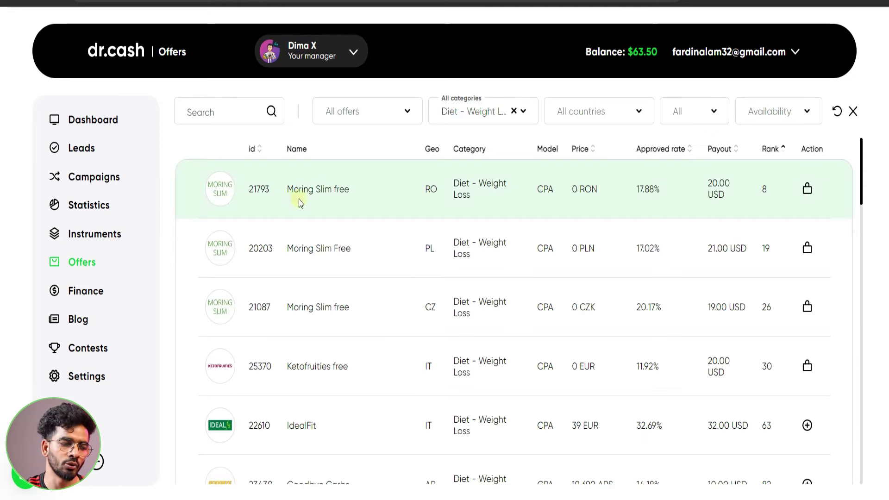
# Step: Open the IdealFit offer for Italy (ID 22610) and skim its page through the offer news
pyautogui.scroll(-3, 402, 311)
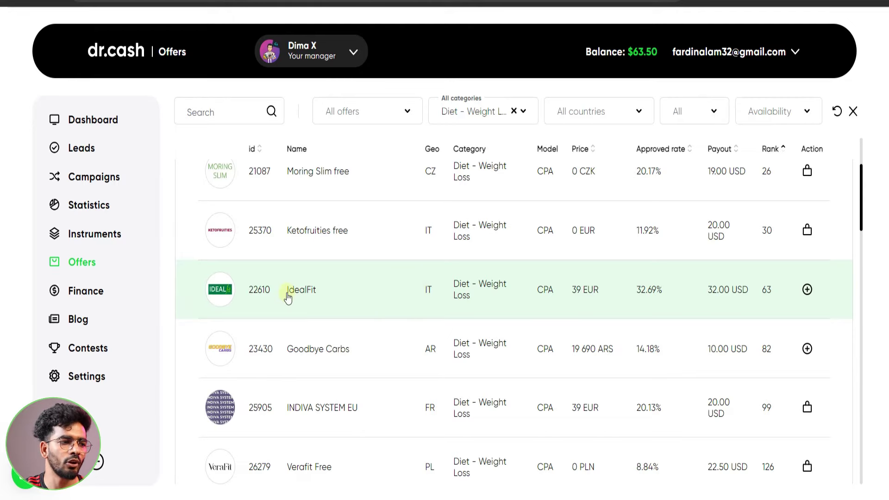
pyautogui.click(807, 290)
pyautogui.scroll(-10, 394, 236)
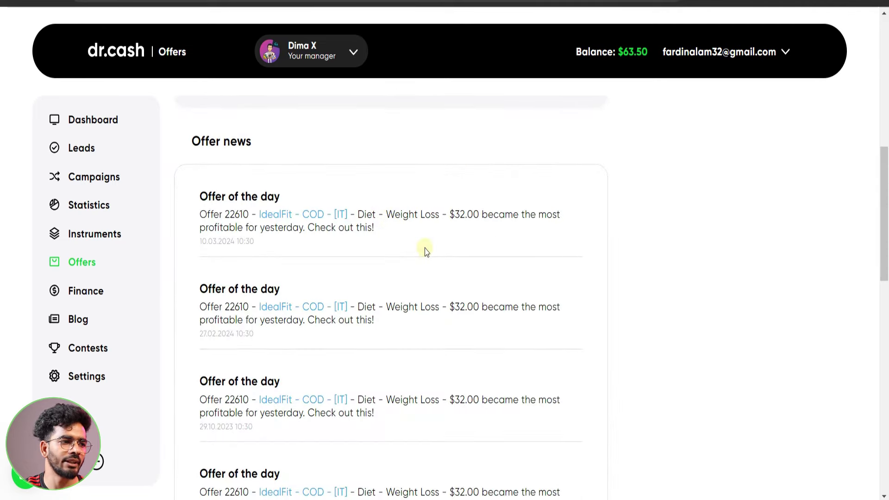
pyautogui.scroll(-2, 423, 249)
pyautogui.scroll(15, 425, 250)
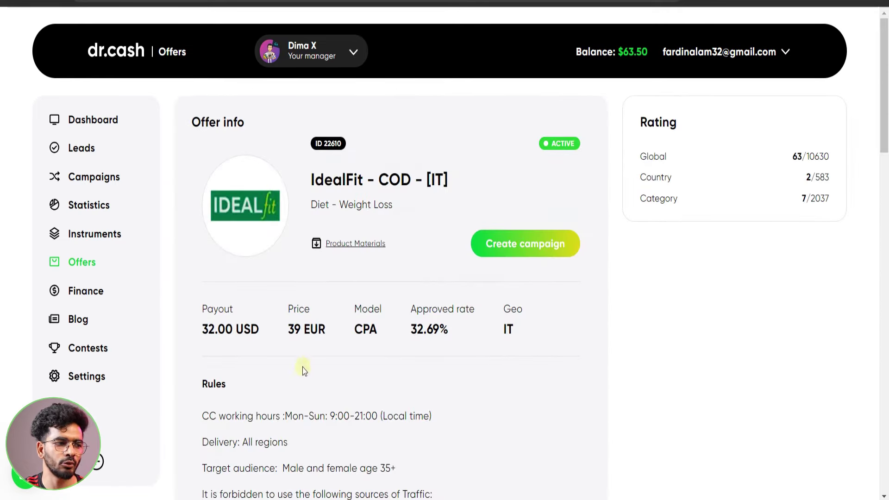
# Step: Examine the IdealFit offer's payout, product price and geo
pyautogui.moveTo(202, 329); pyautogui.dragTo(255, 329)
pyautogui.click(255, 328)
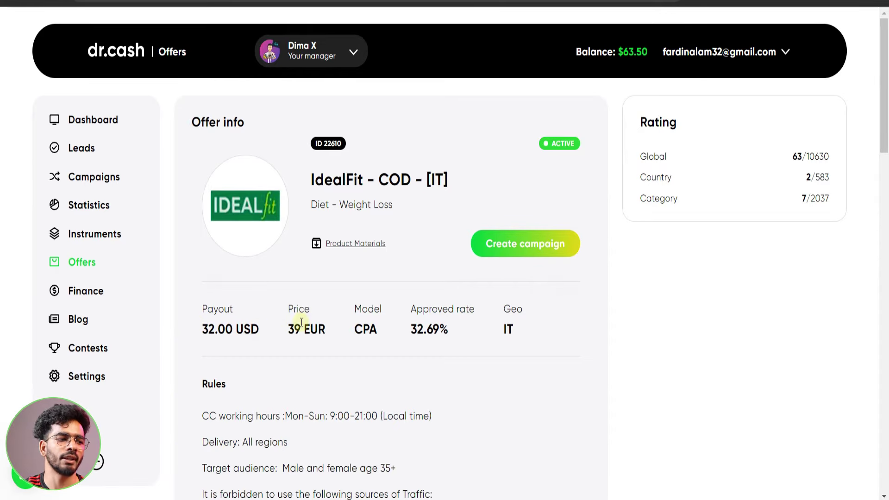
pyautogui.moveTo(295, 324); pyautogui.dragTo(325, 330)
pyautogui.click(353, 297)
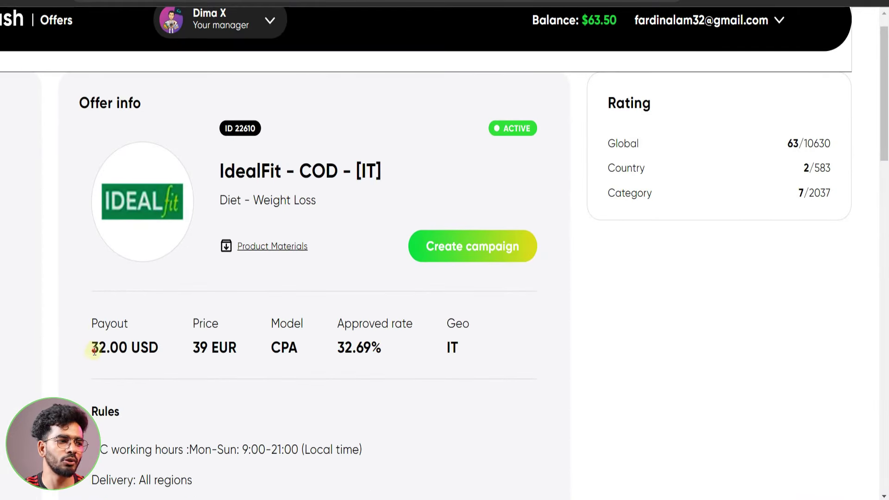
pyautogui.moveTo(94, 351); pyautogui.dragTo(139, 350)
pyautogui.click(147, 347)
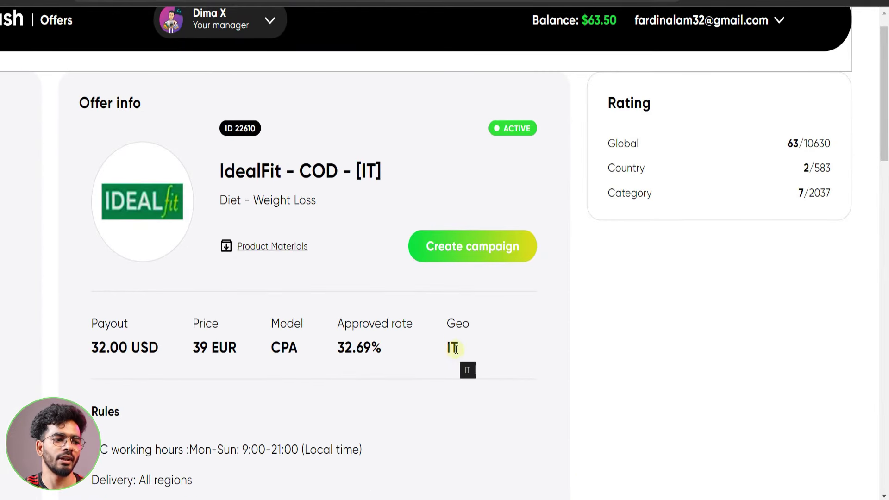
# Step: Read the call center working hours and delivery regions in the offer's rules
pyautogui.scroll(-2, 381, 346)
pyautogui.scroll(-3, 139, 277)
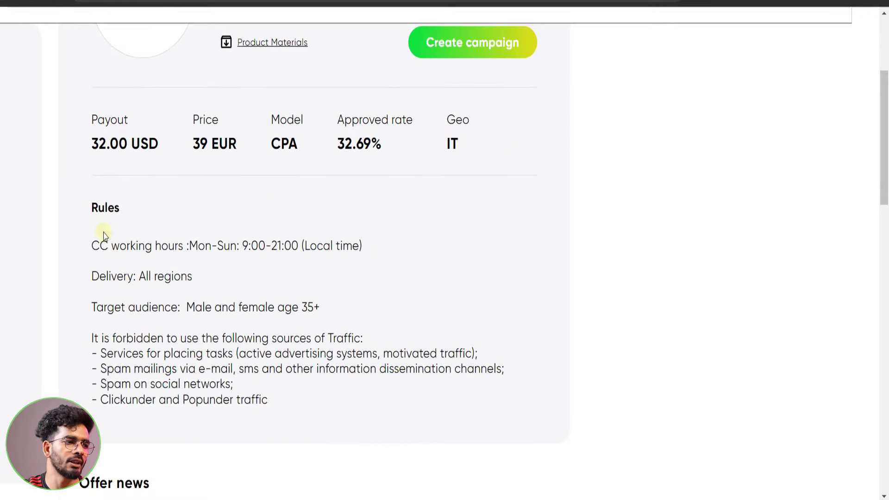
pyautogui.moveTo(92, 208); pyautogui.dragTo(254, 246)
pyautogui.click(178, 250)
pyautogui.click(266, 247)
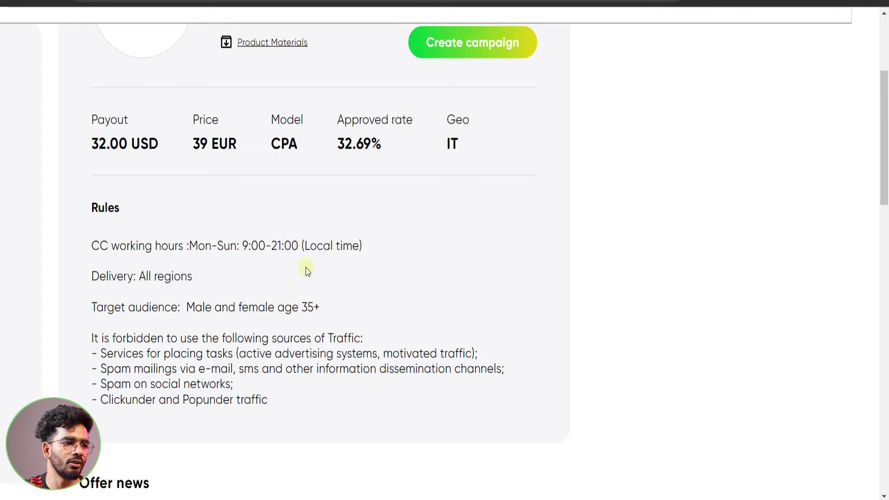
pyautogui.moveTo(105, 277); pyautogui.dragTo(188, 277)
pyautogui.click(183, 283)
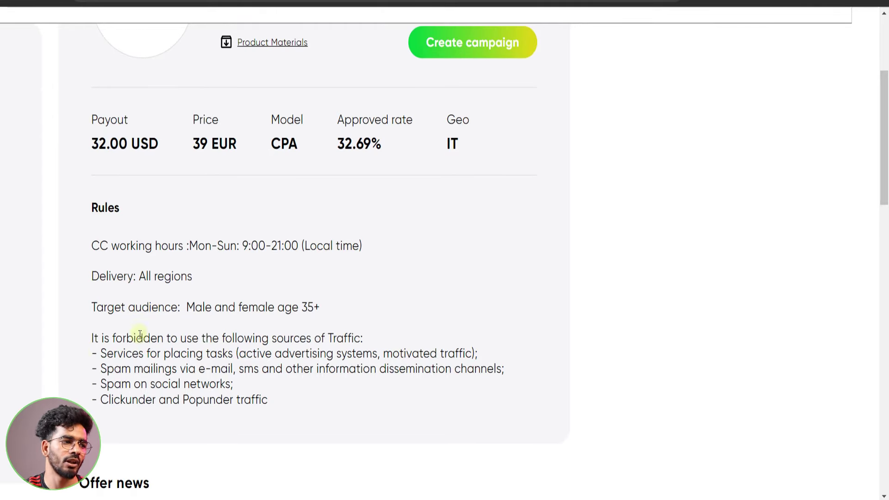
# Step: Check the target audience's gender and age in the offer's rules
pyautogui.moveTo(104, 310); pyautogui.dragTo(172, 310)
pyautogui.click(215, 304)
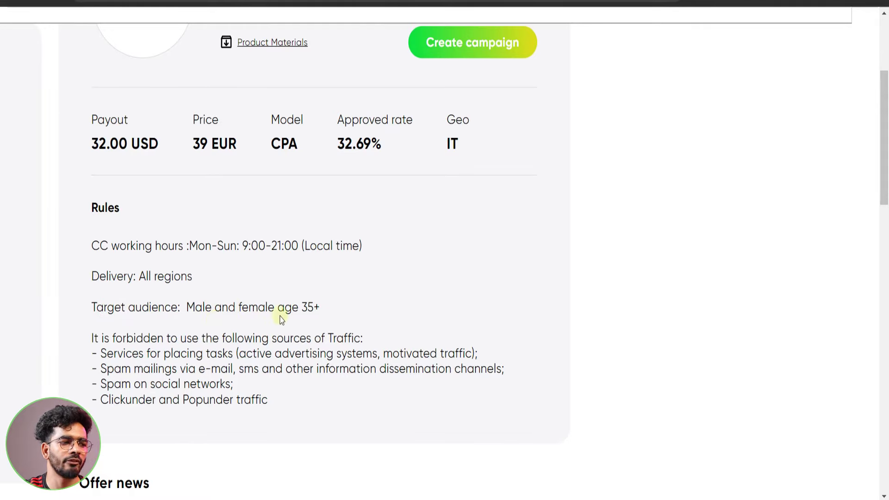
pyautogui.moveTo(298, 311); pyautogui.dragTo(313, 320)
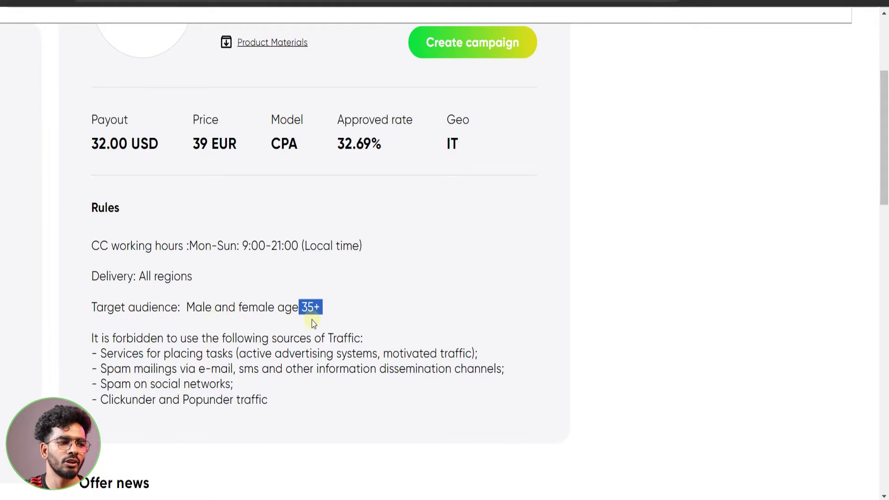
pyautogui.tripleClick(359, 301)
pyautogui.click(359, 301)
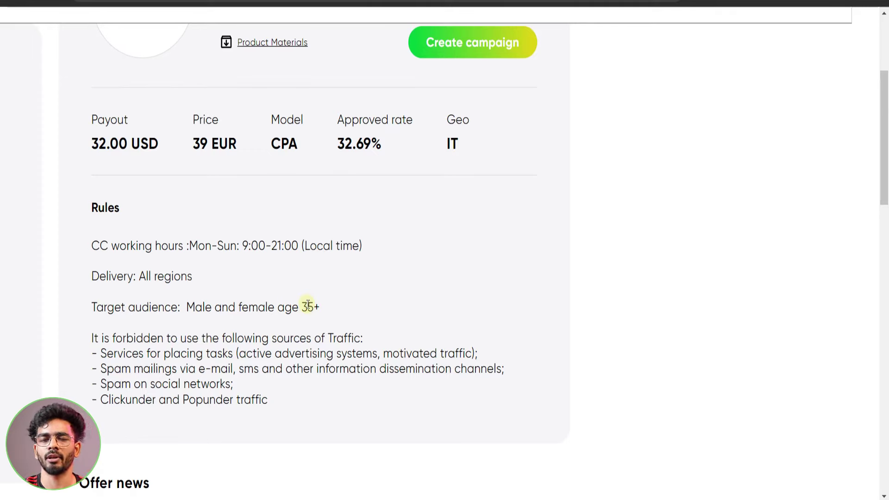
pyautogui.moveTo(301, 311); pyautogui.dragTo(321, 311)
pyautogui.click(323, 314)
# Step: Read the list of forbidden traffic sources in the offer's rules
pyautogui.moveTo(92, 339); pyautogui.dragTo(198, 367)
pyautogui.click(190, 367)
pyautogui.moveTo(95, 353); pyautogui.dragTo(275, 398)
pyautogui.click(274, 398)
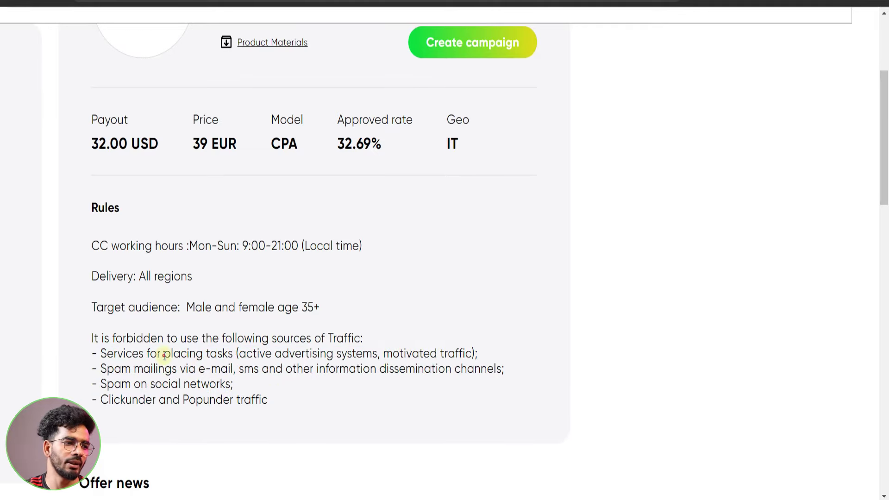
pyautogui.moveTo(165, 354); pyautogui.dragTo(362, 355)
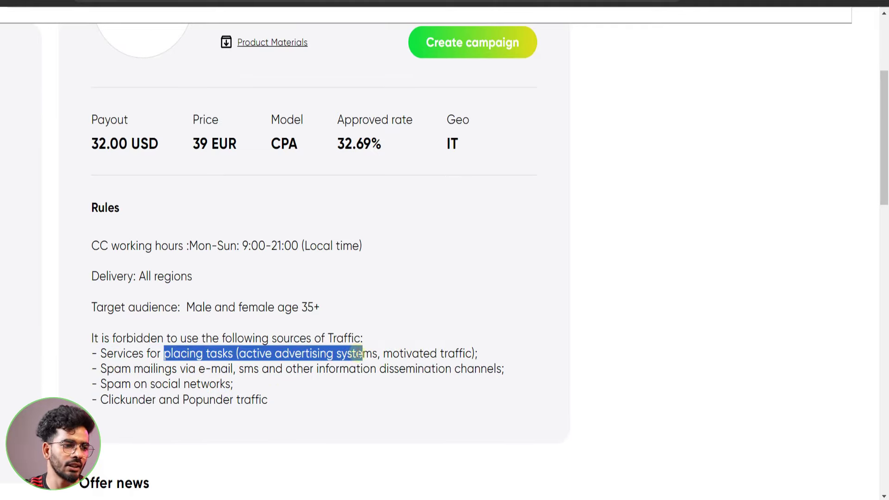
pyautogui.click(206, 377)
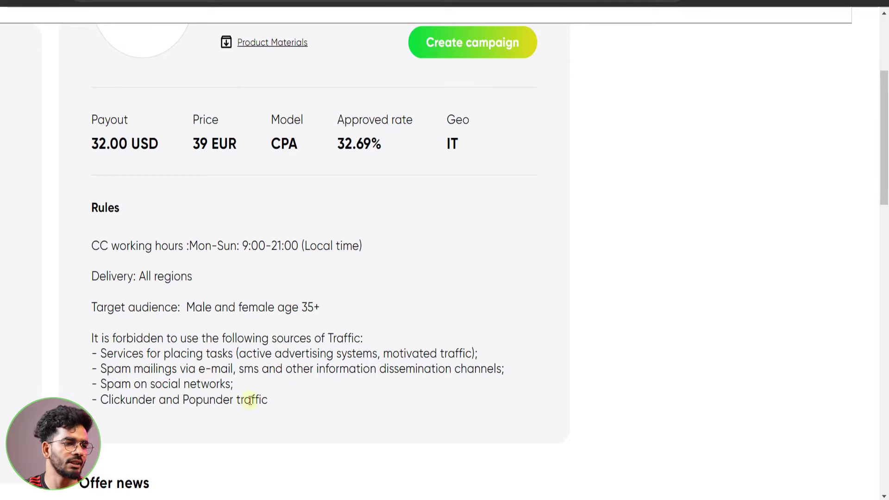
pyautogui.moveTo(101, 337); pyautogui.dragTo(154, 364)
pyautogui.click(154, 365)
# Step: Start creating a campaign for the IdealFit offer
pyautogui.scroll(2, 379, 313)
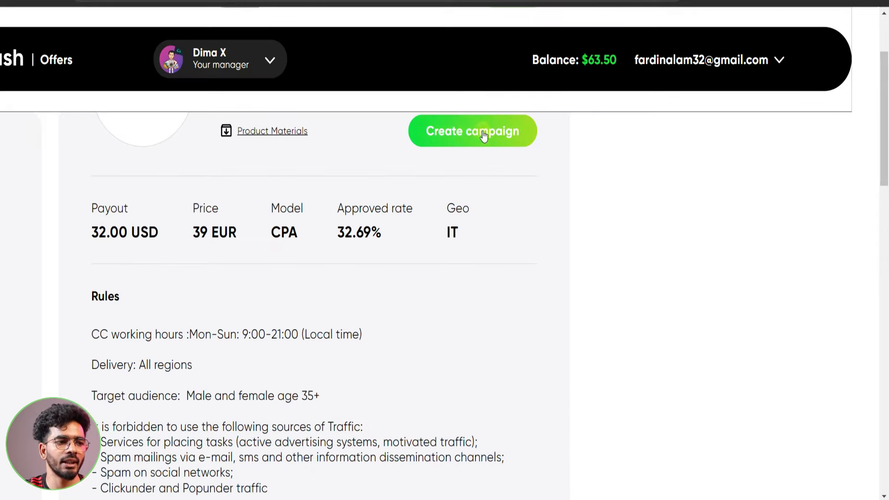
pyautogui.click(464, 133)
pyautogui.scroll(-2, 454, 159)
pyautogui.scroll(2, 439, 187)
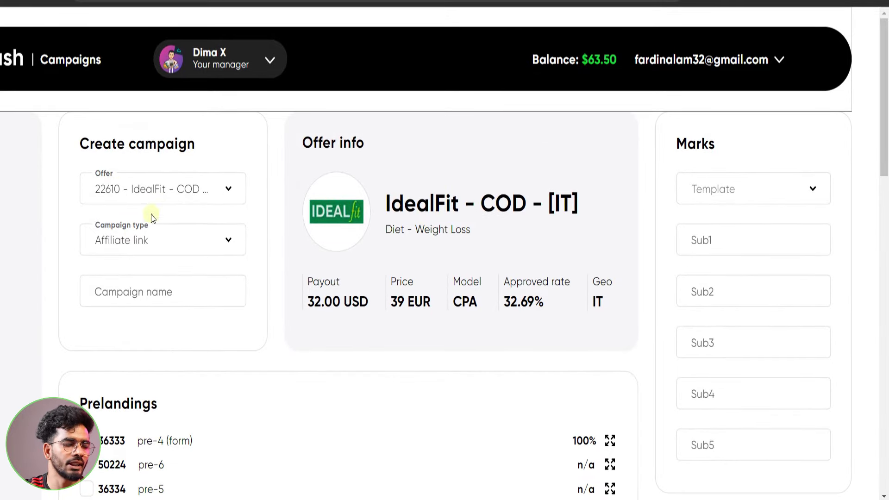
# Step: Select landing 36325 (a-3) for the campaign
pyautogui.scroll(-5, 290, 244)
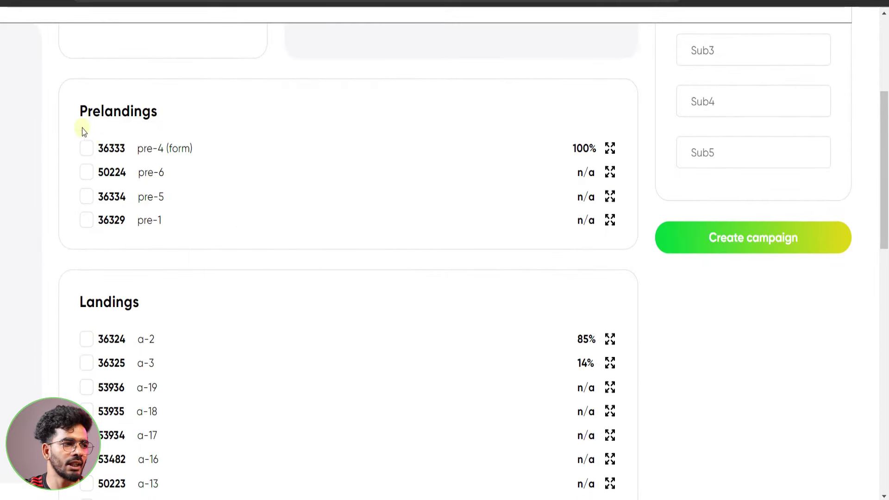
pyautogui.scroll(-3, 113, 294)
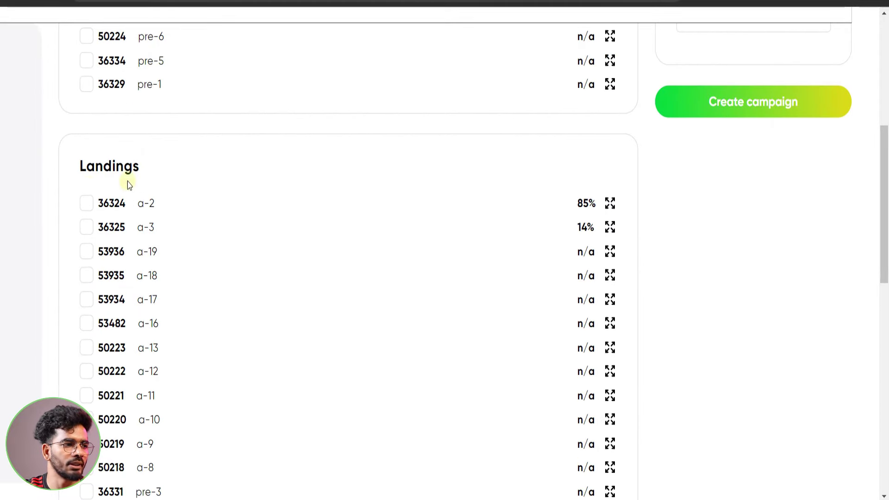
pyautogui.click(87, 227)
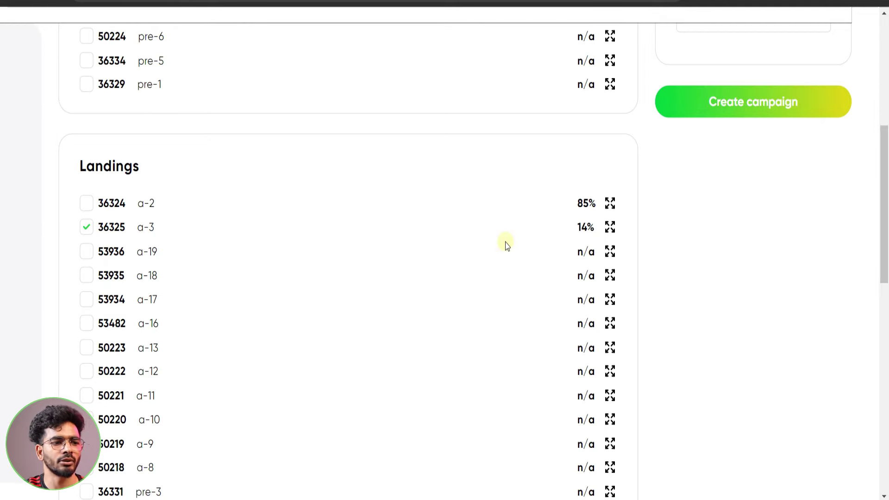
# Step: Review the campaign's domain, traffback and conversions settings and look at the list of available domains
pyautogui.scroll(-3, 502, 245)
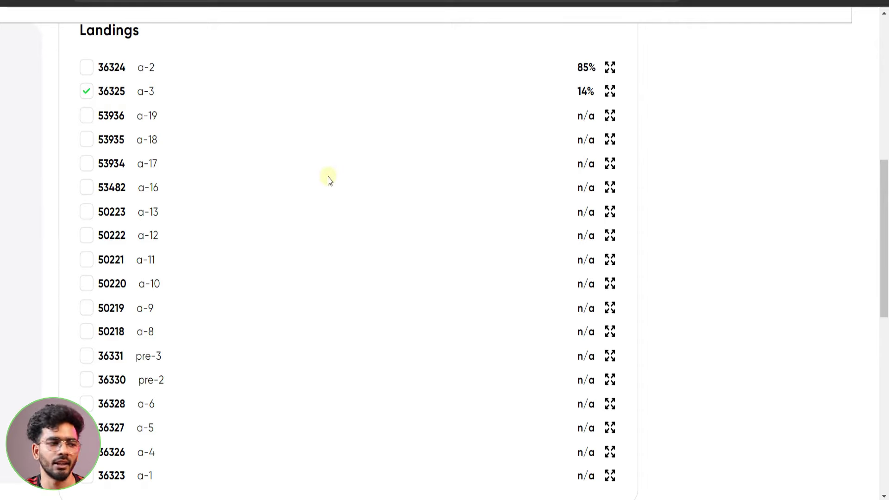
pyautogui.scroll(-8, 460, 217)
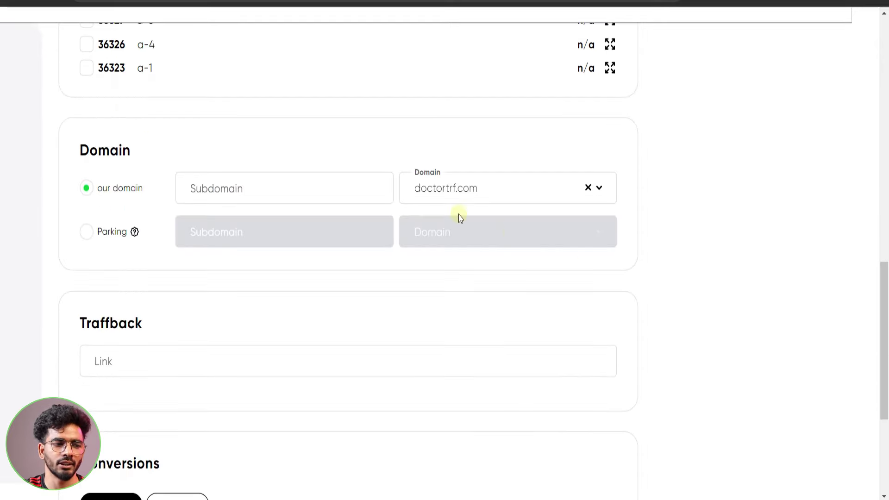
pyautogui.scroll(-5, 369, 213)
pyautogui.scroll(6, 490, 211)
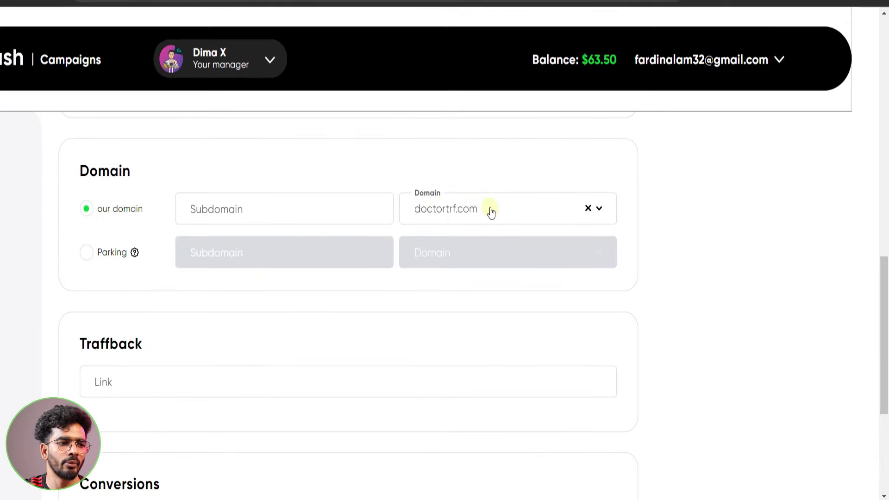
pyautogui.click(490, 210)
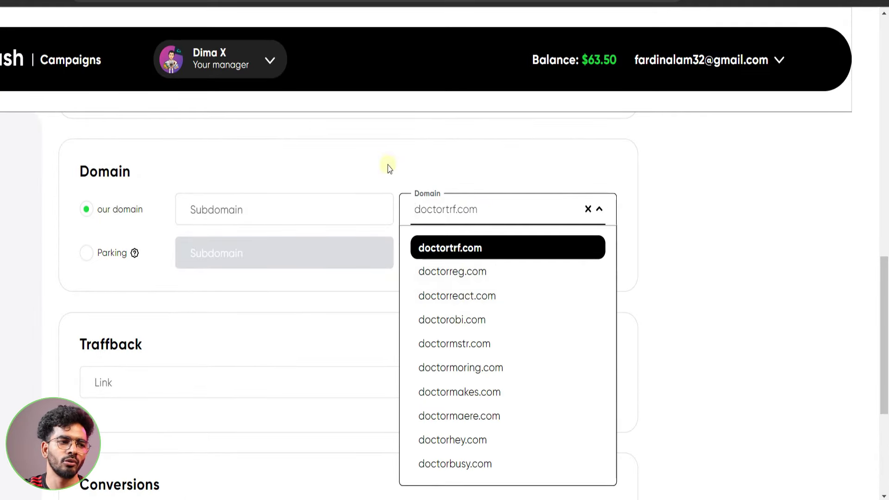
pyautogui.click(410, 170)
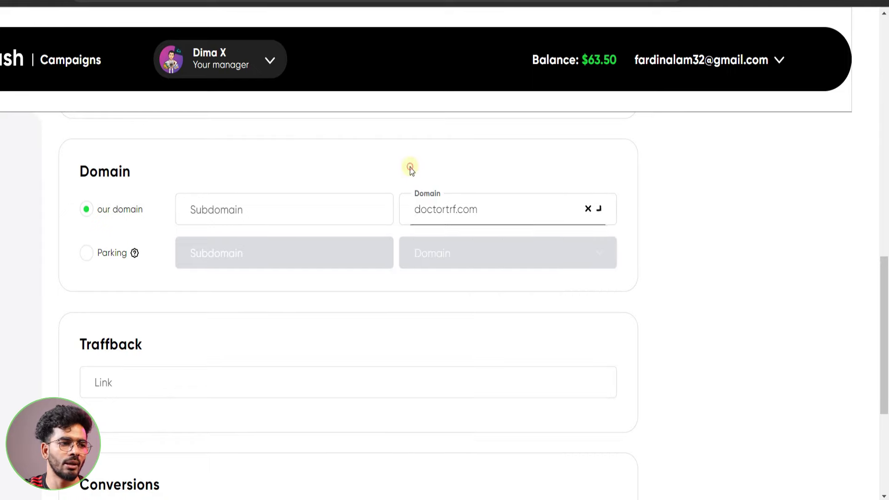
# Step: Check the remaining settings and create the IdealFit affiliate link campaign on the doctortrf.com domain
pyautogui.scroll(-10, 417, 277)
pyautogui.scroll(15, 411, 281)
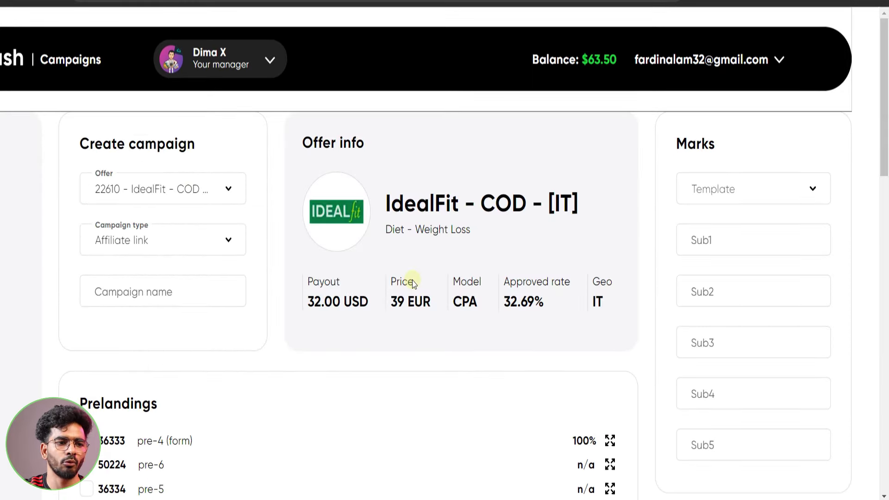
pyautogui.scroll(-2, 415, 277)
pyautogui.scroll(-1, 416, 274)
pyautogui.click(752, 440)
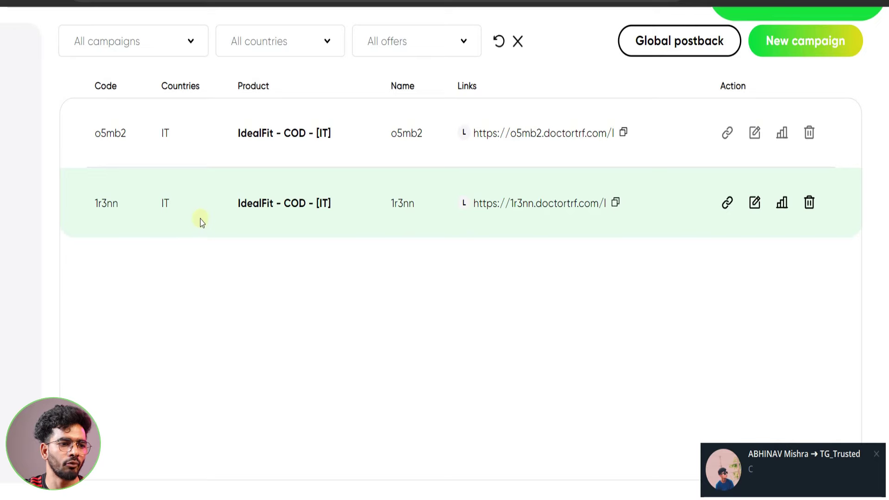
# Step: Copy the affiliate link of the IdealFit campaign o5mb2 from the campaign list
pyautogui.moveTo(239, 232); pyautogui.dragTo(435, 232)
pyautogui.click(312, 204)
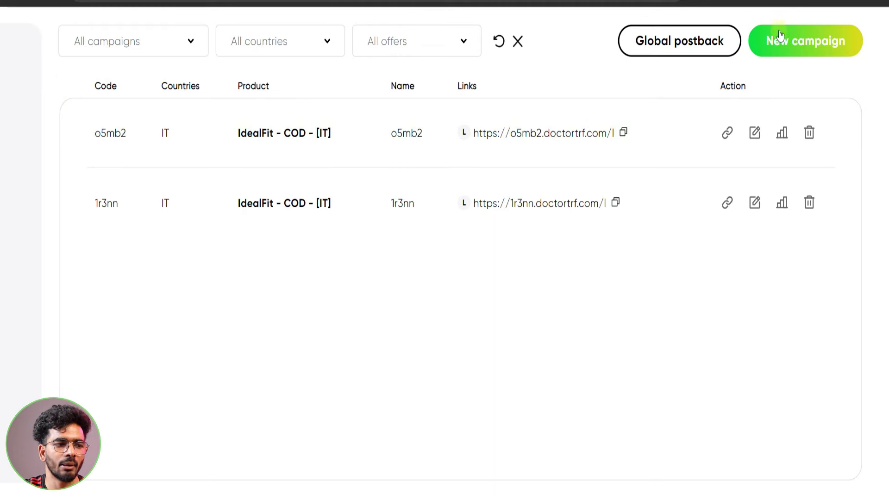
pyautogui.click(623, 134)
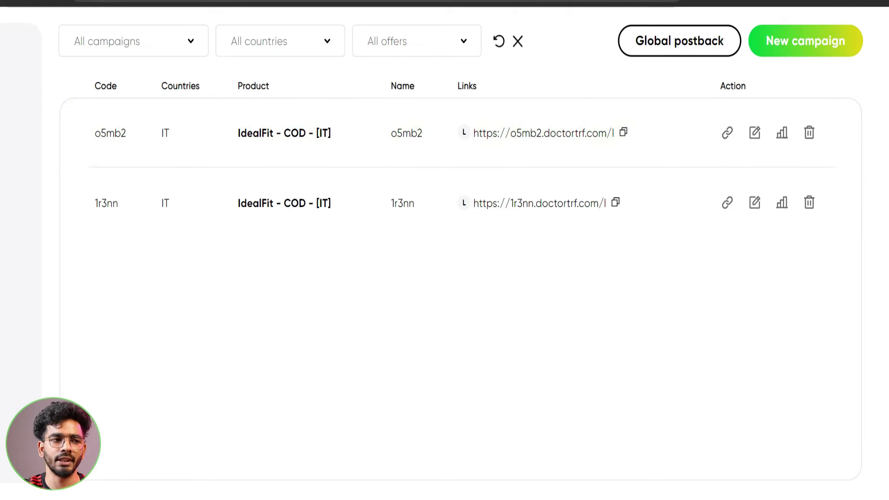
# Step: Switch to EZmob's new push campaign form, dismiss the chat message and name the campaign "weight loss"
pyautogui.click(543, 5)
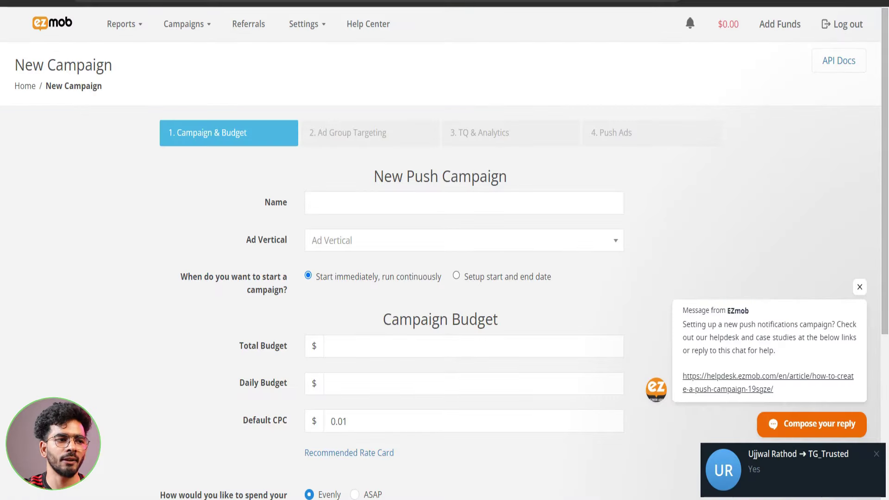
pyautogui.click(859, 286)
pyautogui.click(333, 197)
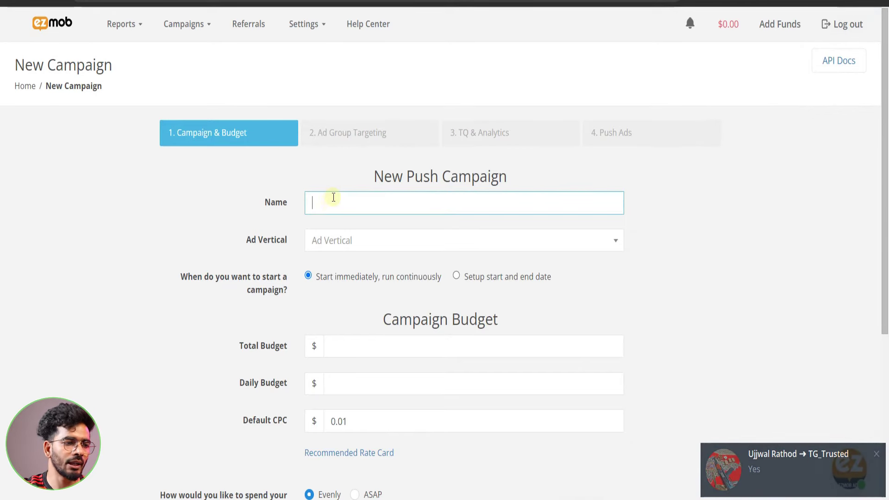
pyautogui.write('weight loss')
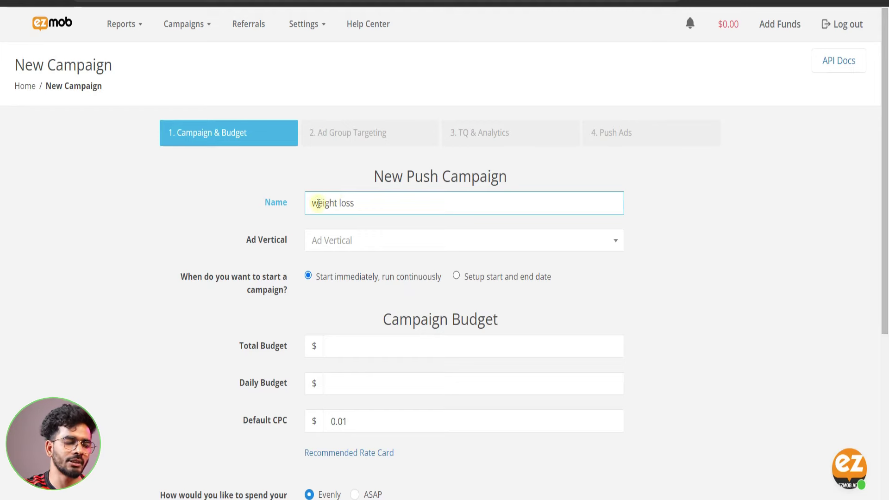
# Step: Set the push campaign's ad vertical to Nutra - Diet
pyautogui.click(338, 240)
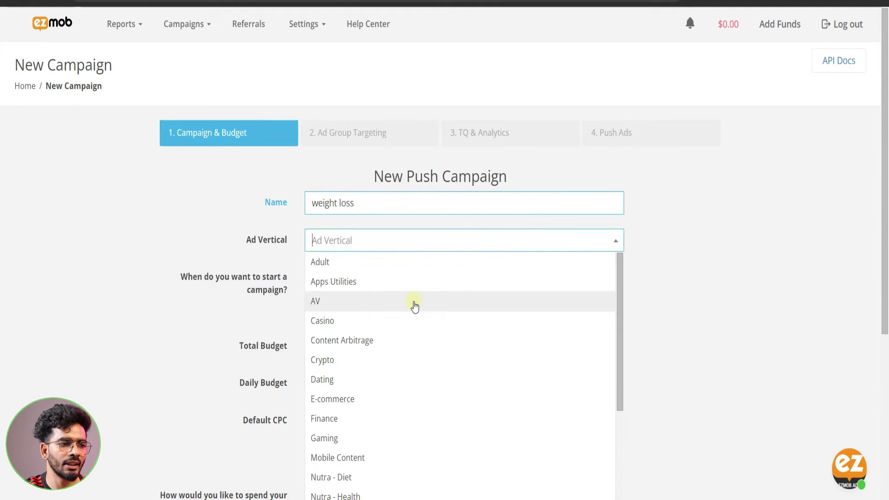
pyautogui.scroll(-3, 413, 305)
pyautogui.scroll(3, 414, 305)
pyautogui.scroll(-3, 411, 306)
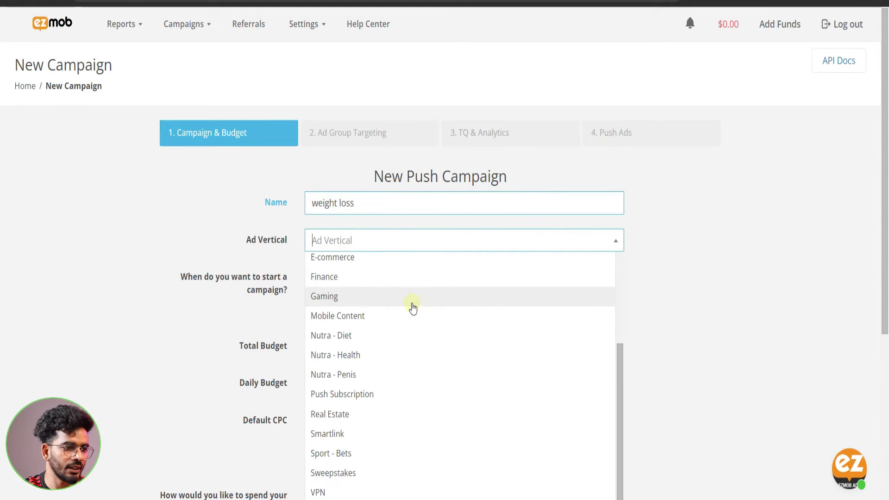
pyautogui.click(355, 343)
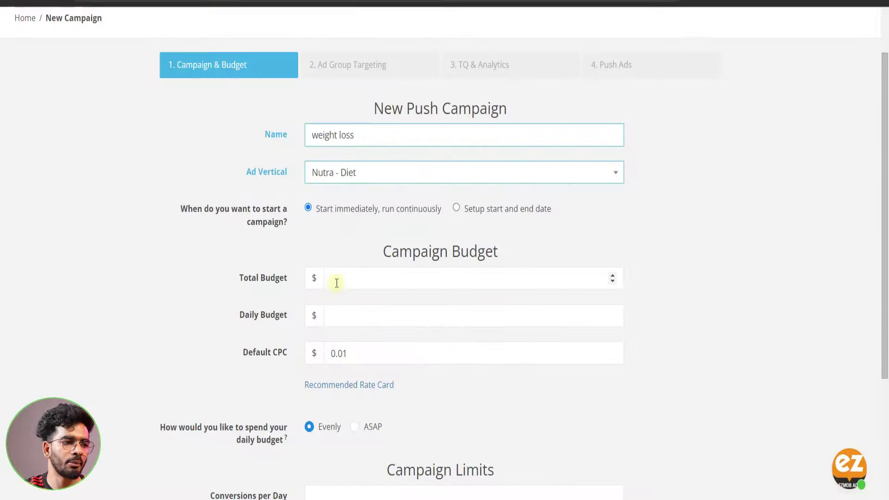
# Step: Set the campaign's total budget to $100 and its daily budget to $10, and dismiss the chat notifications
pyautogui.click(339, 281)
pyautogui.write('1')
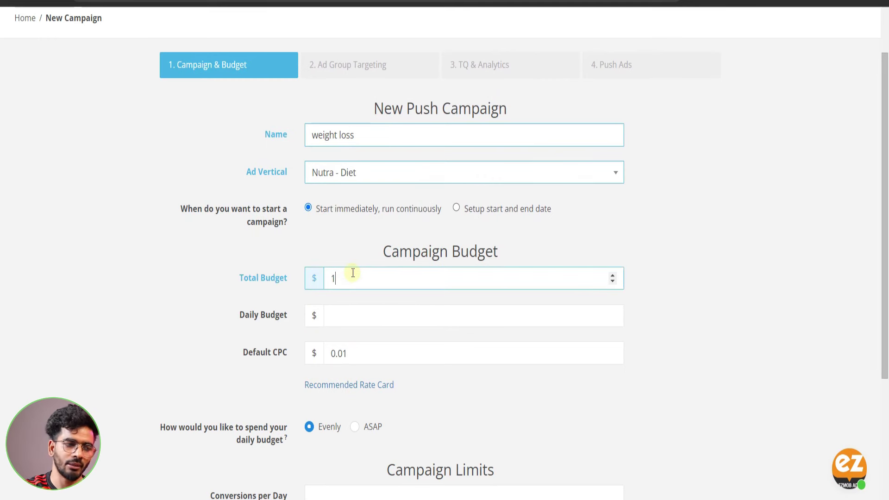
pyautogui.click(360, 317)
pyautogui.write('10')
pyautogui.press('BackSpace')
pyautogui.press('BackSpace')
pyautogui.write('20')
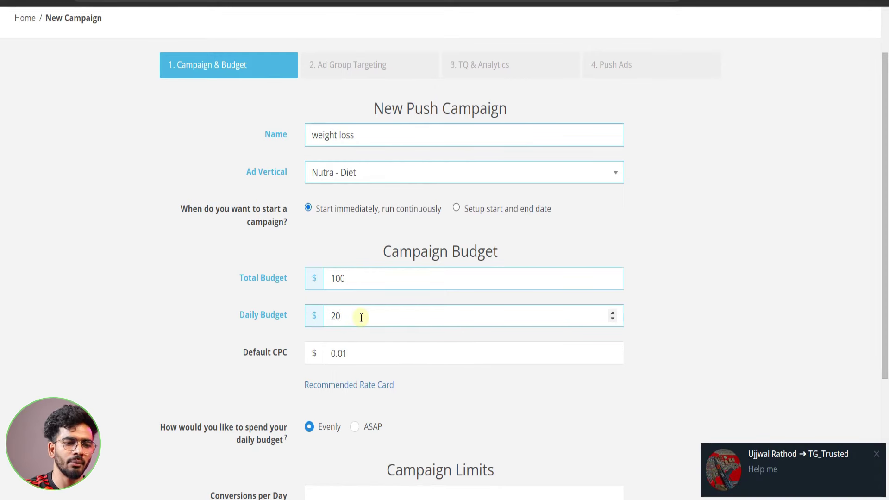
pyautogui.press('BackSpace')
pyautogui.write('10')
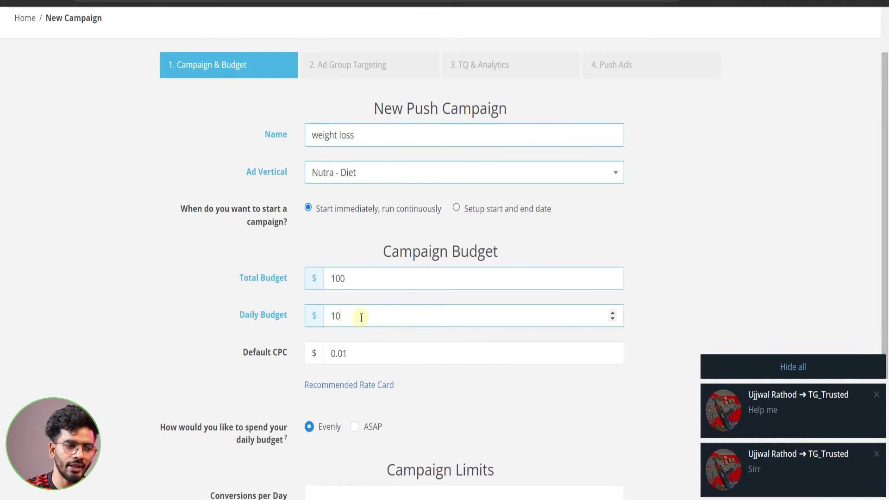
pyautogui.click(787, 366)
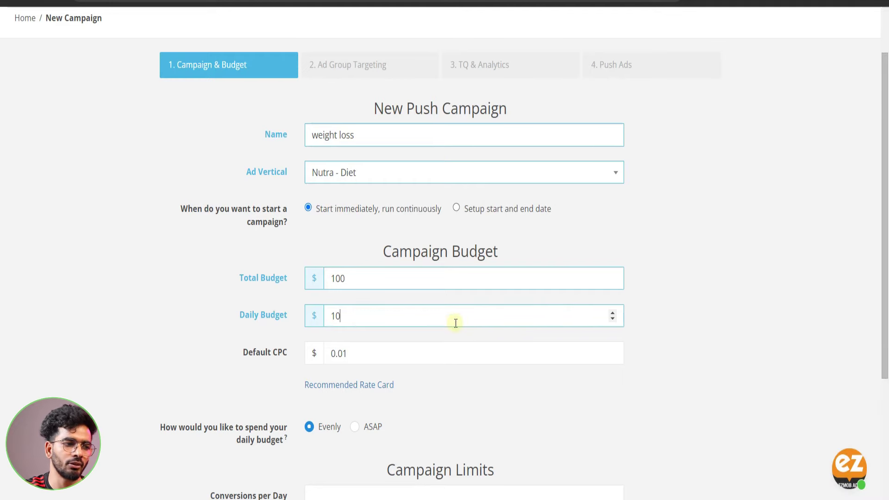
# Step: Try lowering the campaign's default CPC to $0.003 and $0.005
pyautogui.scroll(-2, 369, 352)
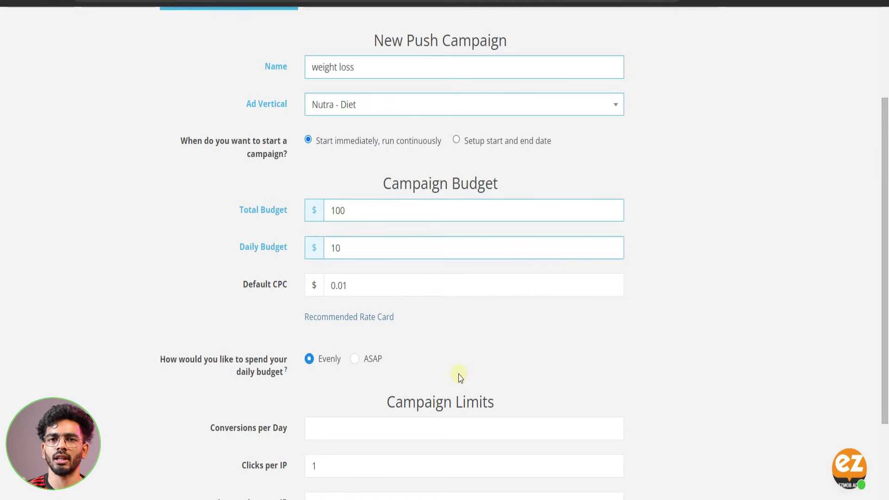
pyautogui.click(357, 291)
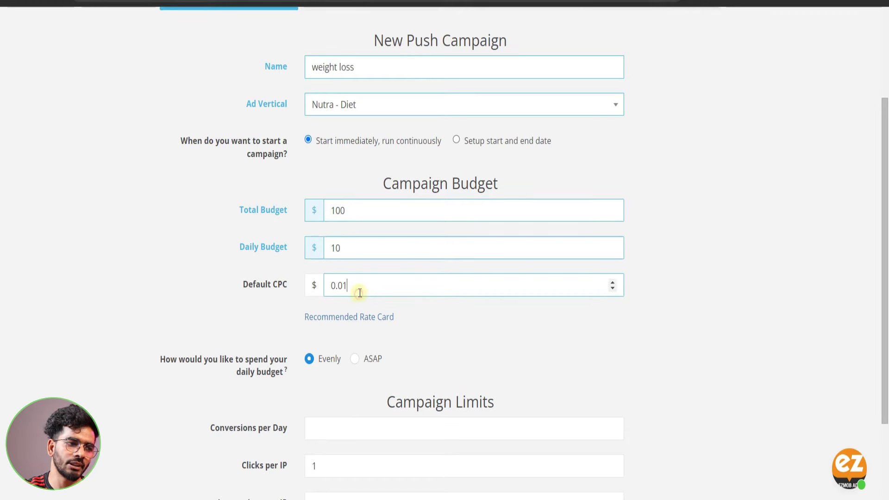
pyautogui.click(613, 289)
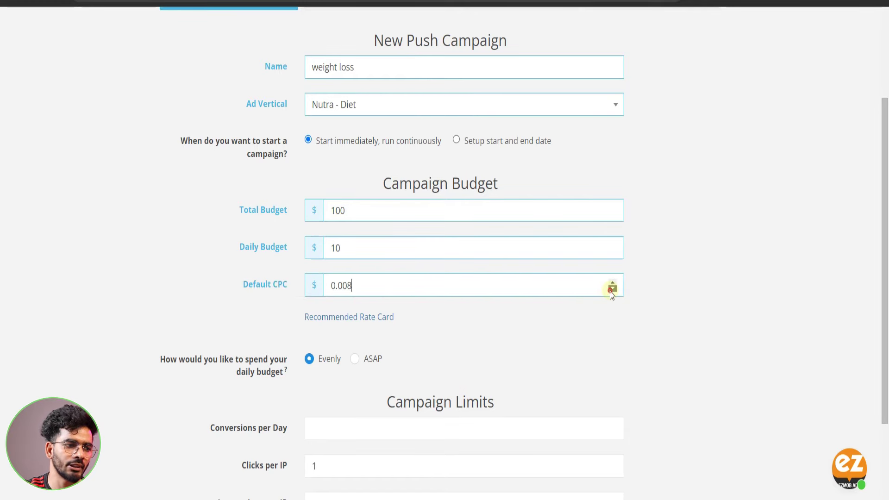
pyautogui.click(613, 288)
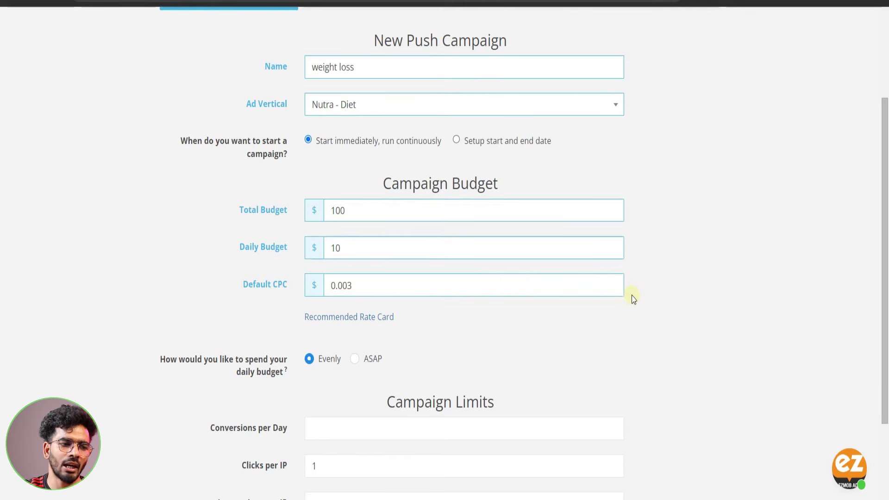
pyautogui.click(613, 282)
pyautogui.click(613, 282)
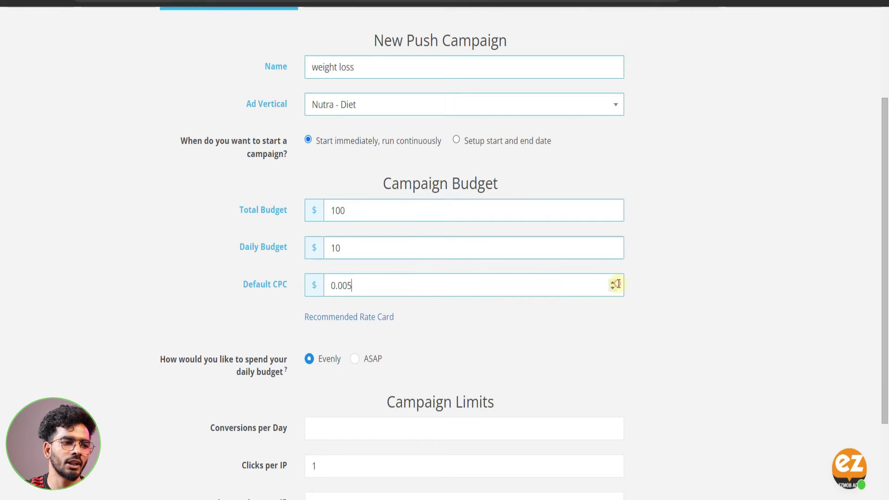
pyautogui.click(341, 305)
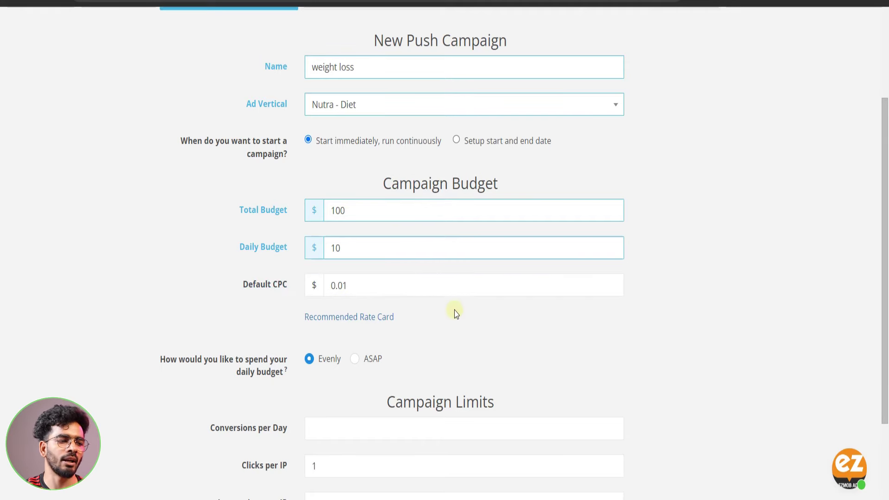
# Step: Continue to ad group targeting with the campaign limits as they are and deselect all locations
pyautogui.scroll(-3, 470, 306)
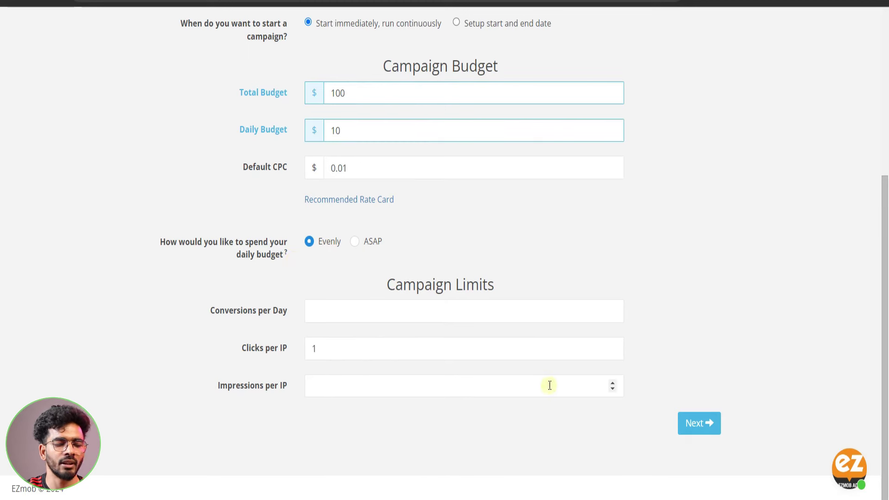
pyautogui.click(700, 436)
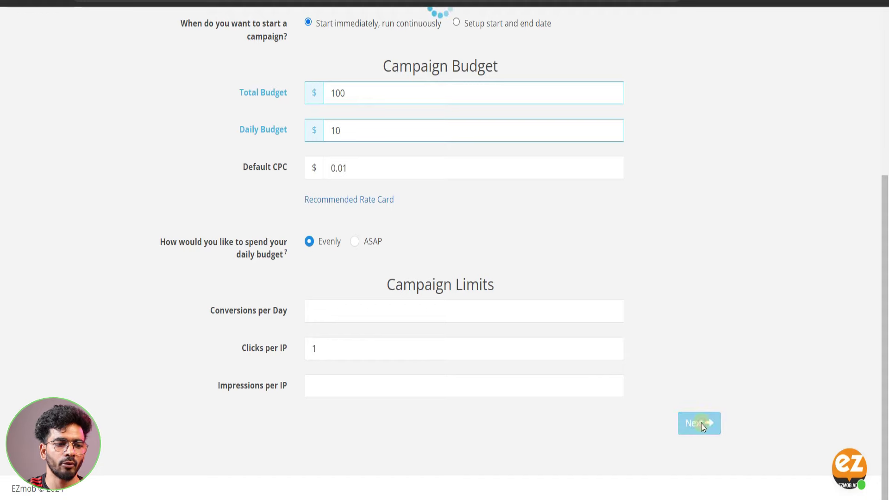
pyautogui.scroll(-2, 396, 202)
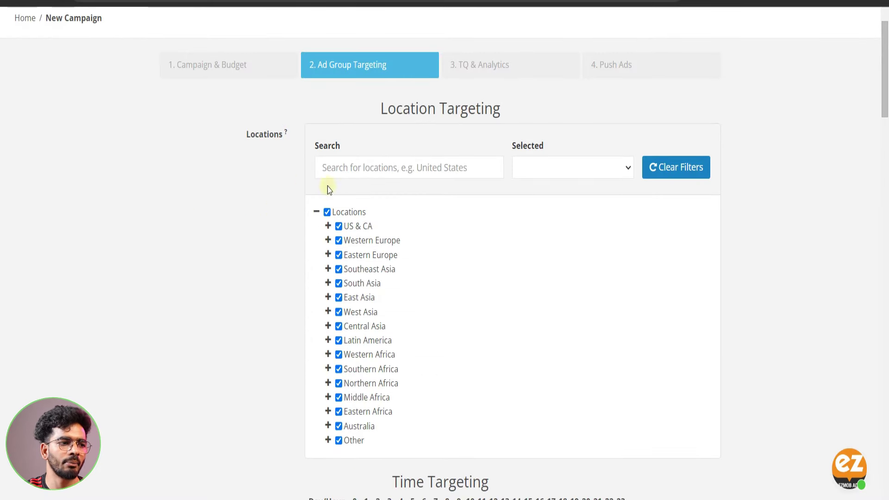
pyautogui.click(393, 169)
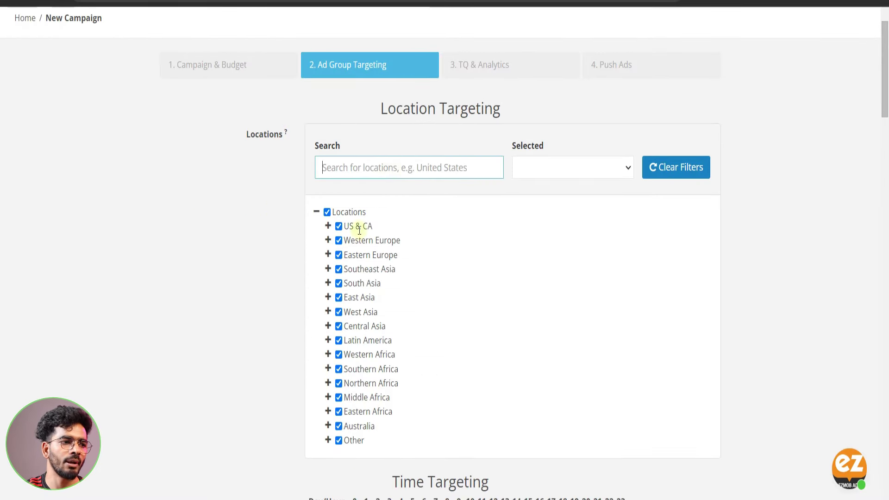
pyautogui.click(327, 213)
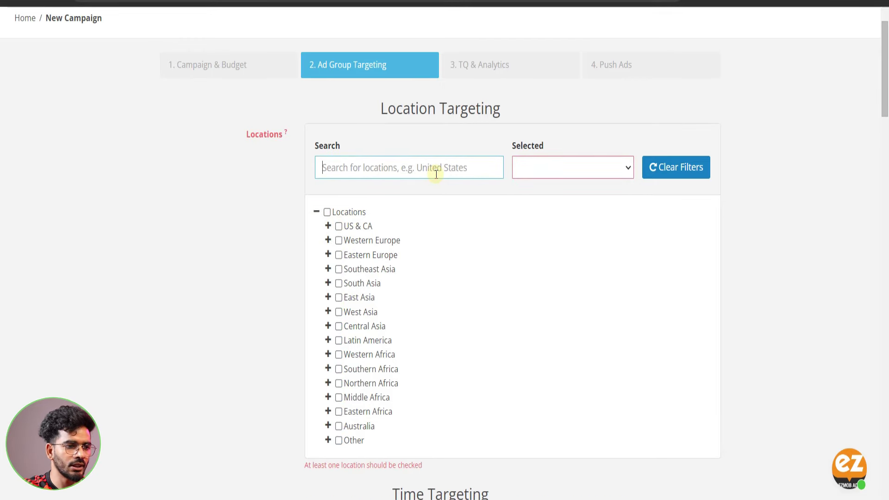
# Step: Target only Italy under Western Europe and filter the location list to selected entries
pyautogui.write('it')
pyautogui.scroll(-1, 385, 282)
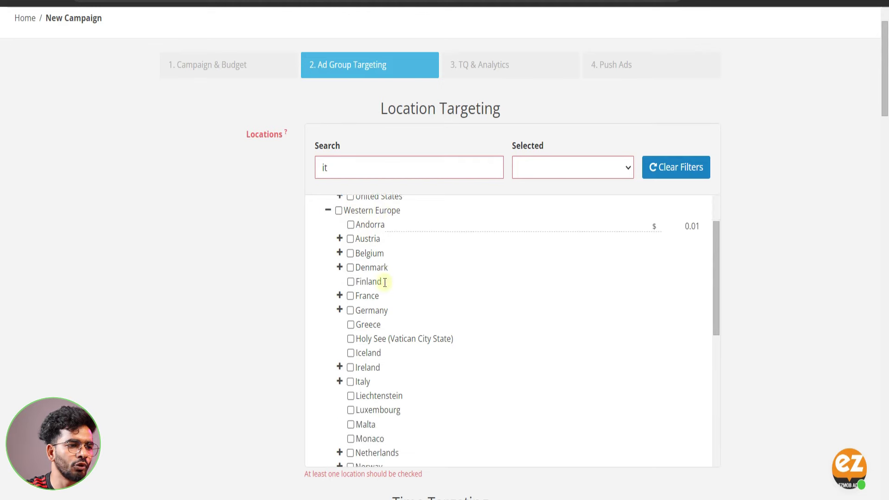
pyautogui.scroll(-2, 385, 282)
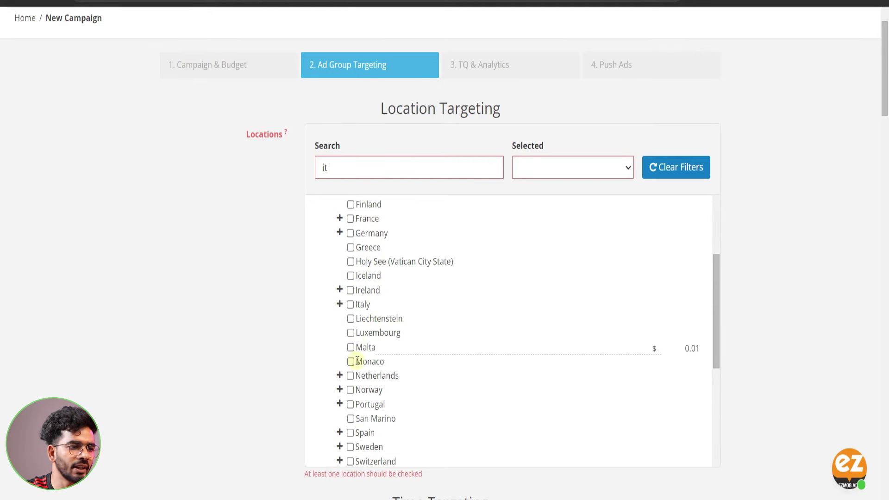
pyautogui.click(351, 305)
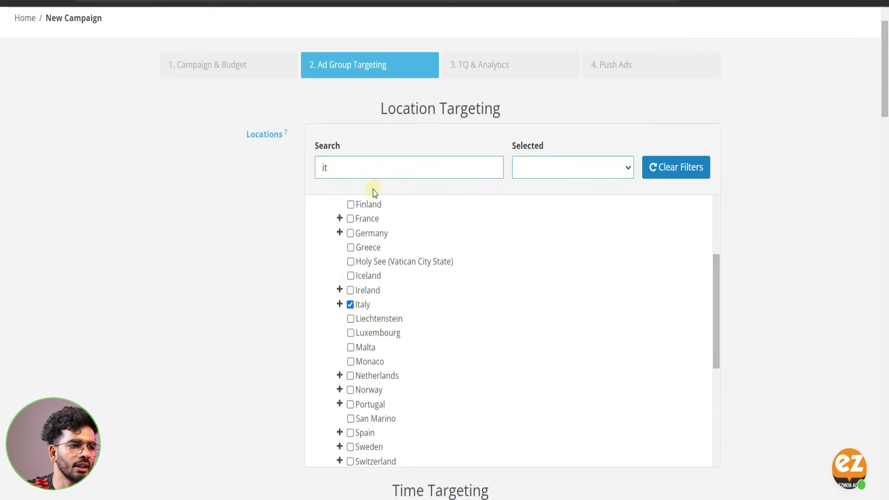
pyautogui.click(530, 174)
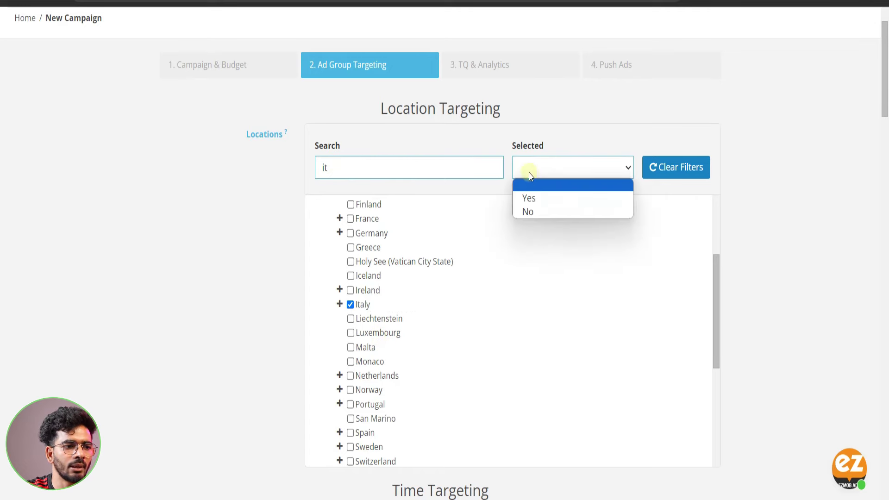
pyautogui.click(533, 198)
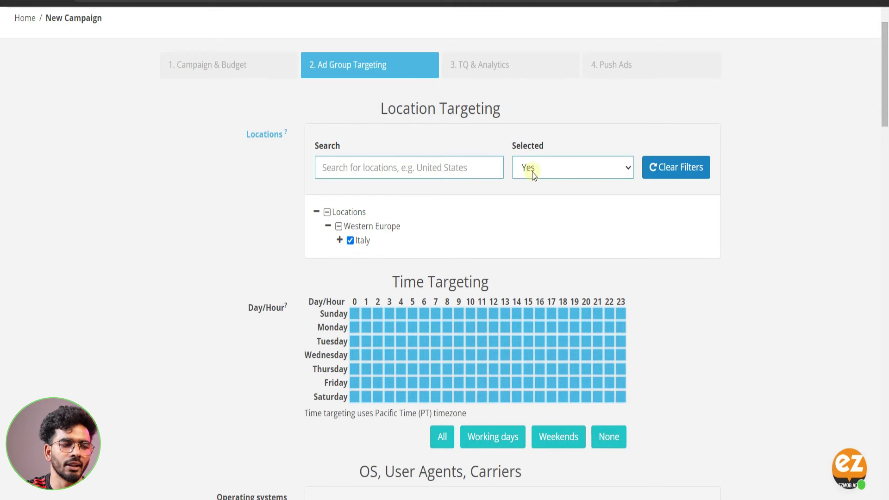
# Step: Restrict the device types to Desktop, Mobile and Tablet by excluding all the others
pyautogui.scroll(-2, 445, 182)
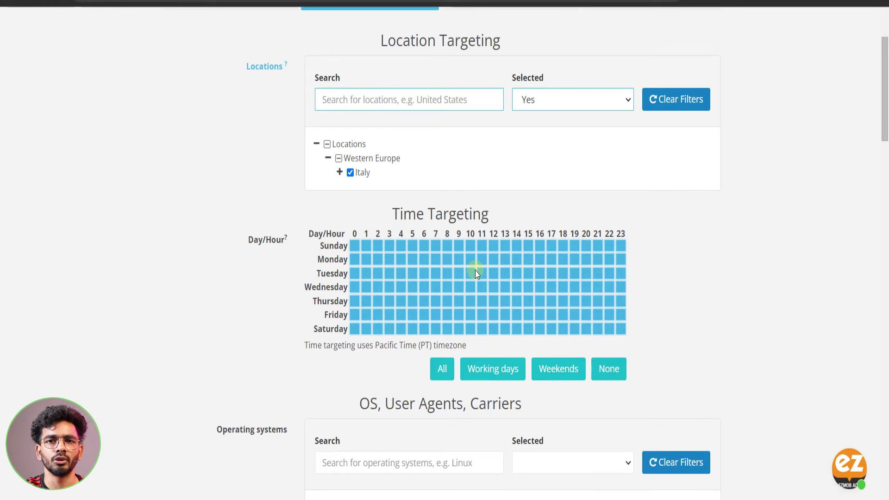
pyautogui.scroll(-10, 475, 271)
pyautogui.scroll(-4, 420, 174)
pyautogui.scroll(-2, 394, 133)
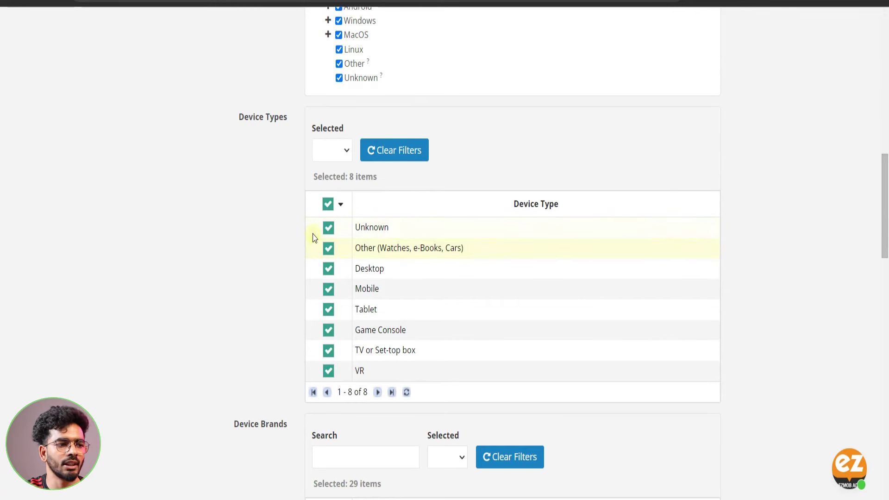
pyautogui.click(329, 230)
pyautogui.click(329, 250)
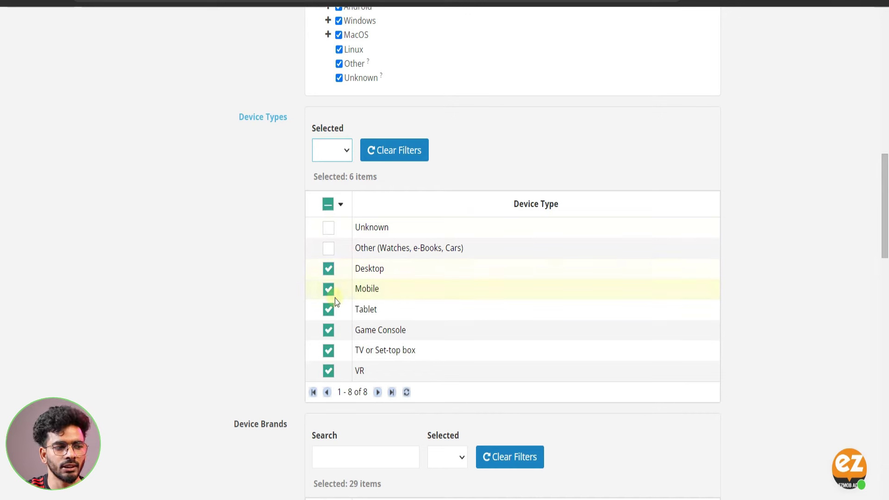
pyautogui.click(331, 341)
pyautogui.click(329, 370)
# Step: Keep the default device brands, browsers and carriers, skip TQ & Analytics and open the new push ad form
pyautogui.scroll(-3, 322, 197)
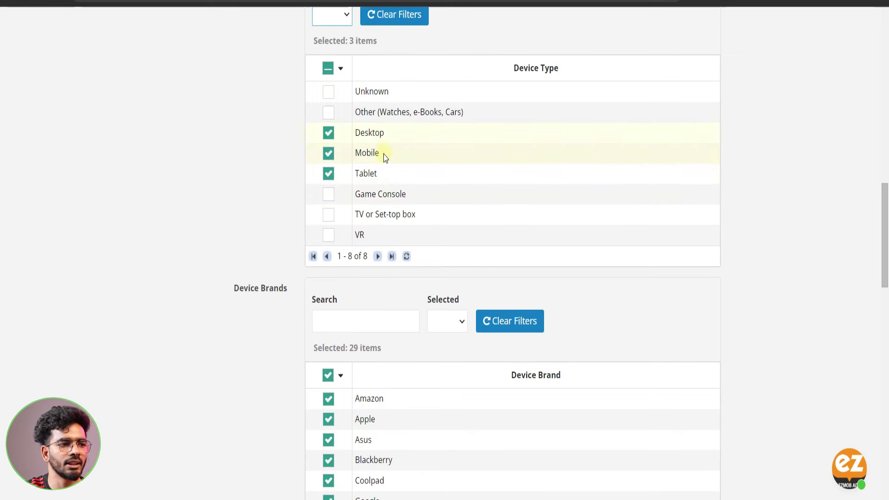
pyautogui.scroll(-13, 414, 244)
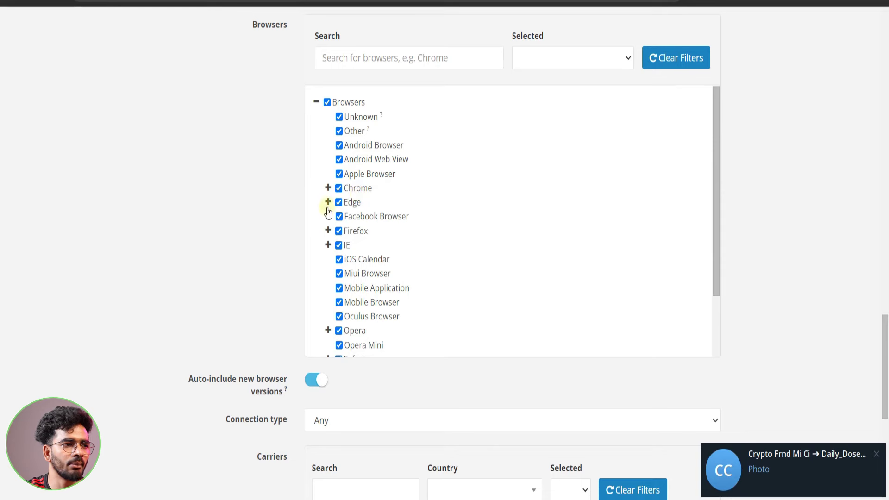
pyautogui.scroll(-10, 371, 220)
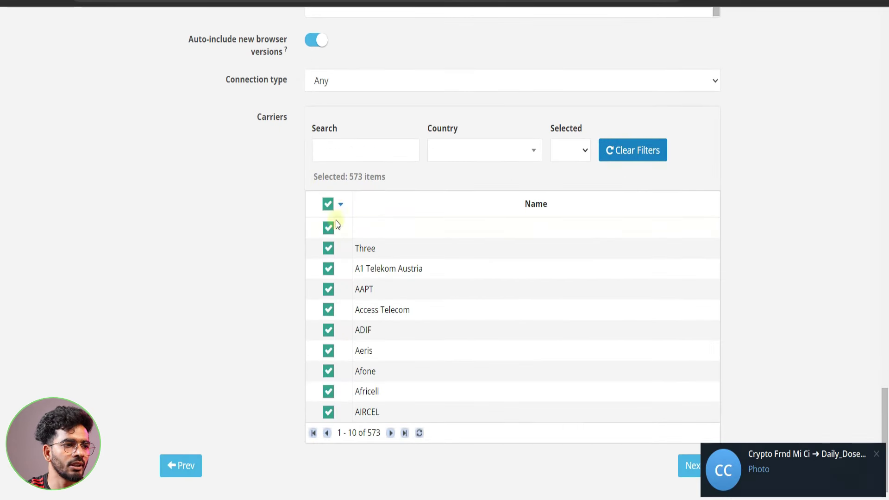
pyautogui.scroll(-2, 369, 204)
pyautogui.click(677, 424)
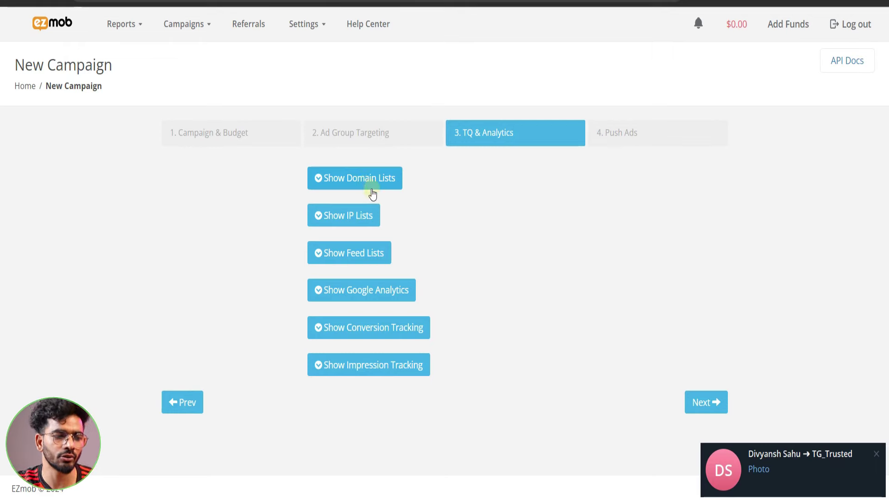
pyautogui.click(720, 409)
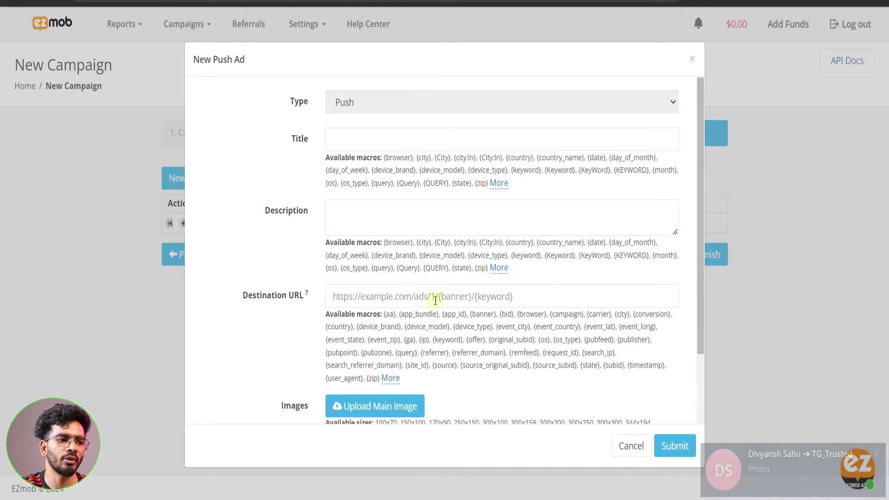
# Step: Check the available main image and icon image sizes in the new push ad form
pyautogui.scroll(-2, 471, 295)
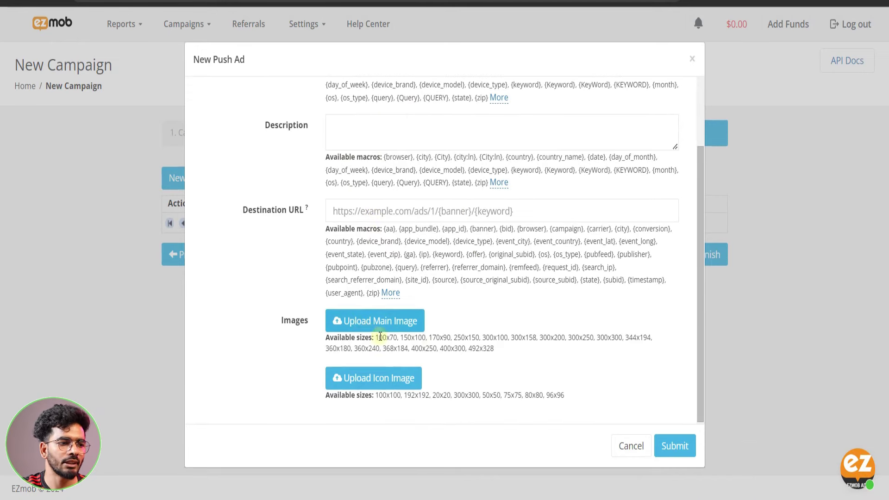
pyautogui.moveTo(505, 349); pyautogui.dragTo(378, 338)
pyautogui.click(451, 347)
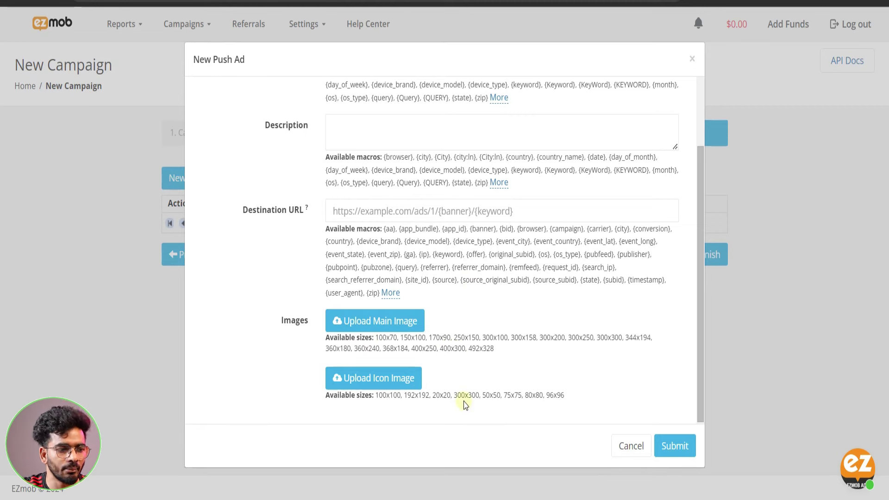
pyautogui.moveTo(458, 389); pyautogui.dragTo(515, 397)
pyautogui.click(522, 400)
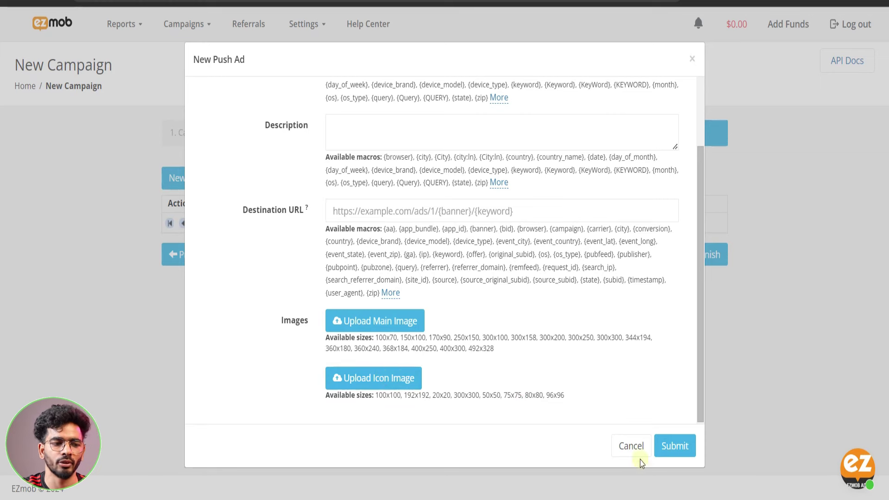
pyautogui.scroll(2, 438, 289)
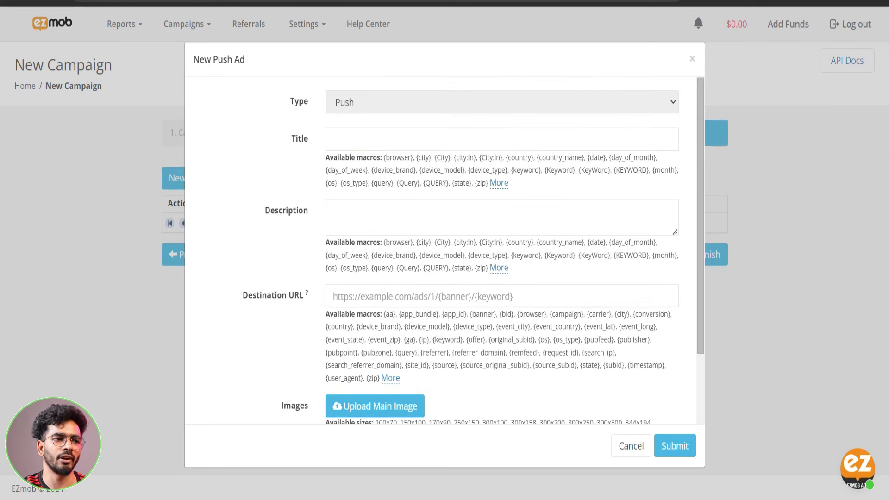
# Step: Switch to dr.cash and copy the IdealFit product name from the campaign with code o5mb2
pyautogui.click(750, 2)
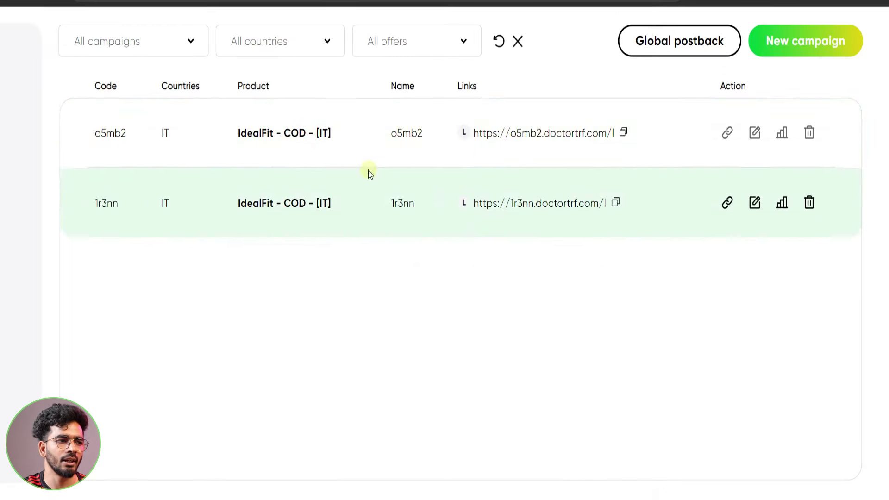
pyautogui.scroll(2, 239, 218)
pyautogui.moveTo(239, 218); pyautogui.dragTo(338, 238)
pyautogui.hotkey('ctrl', 'c')
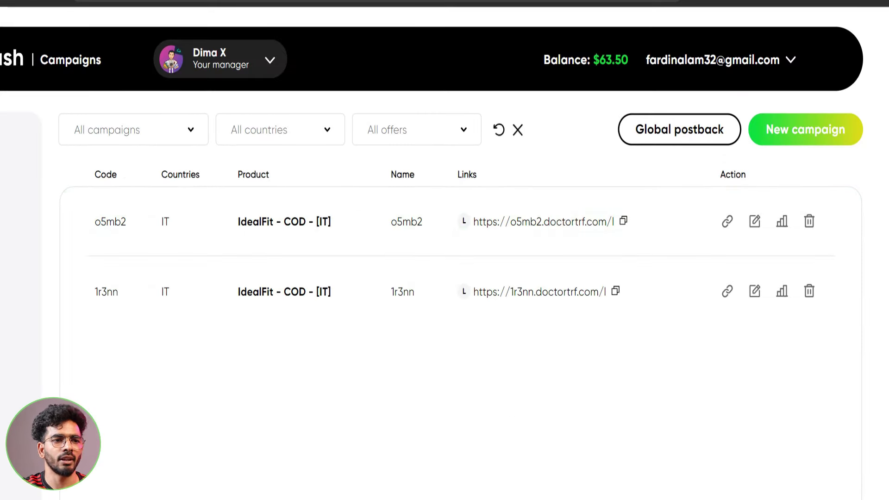
# Step: Open ChatGPT in a new tab and ask it to "write a title and description for weight lose product"
pyautogui.hotkey('ctrl', 't')
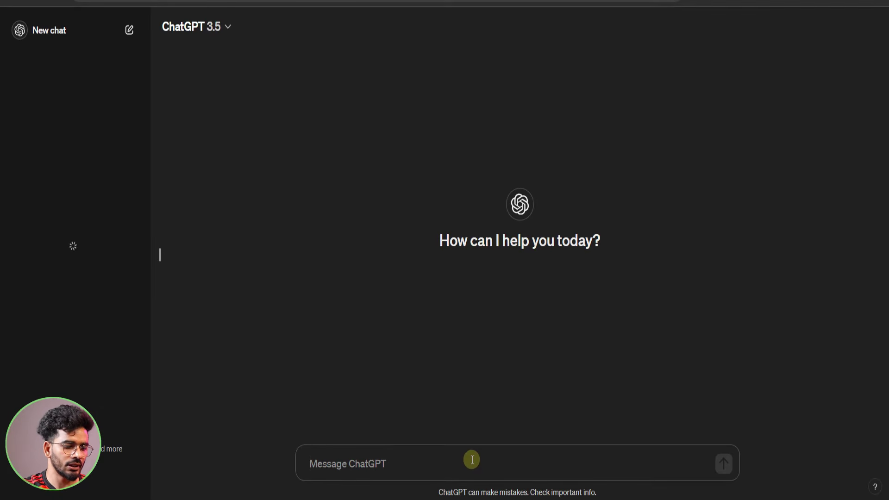
pyautogui.write('write a title and description for weight lose product')
pyautogui.press('Return')
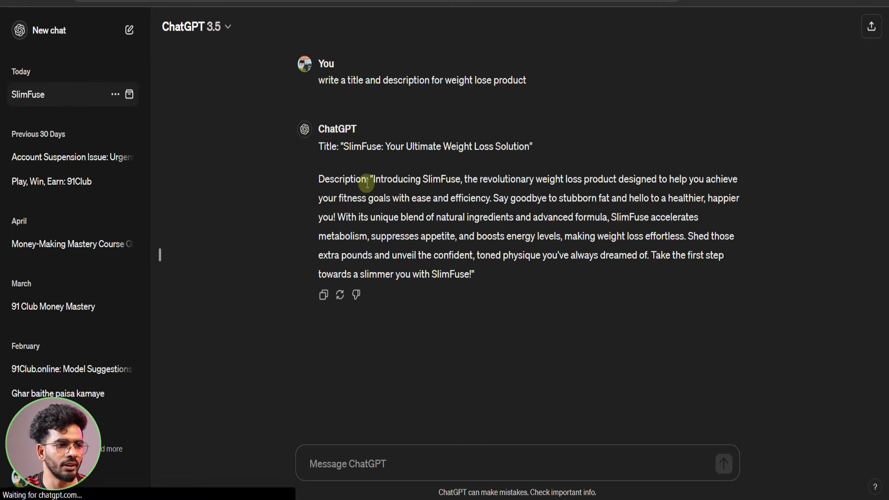
# Step: Transfer ChatGPT's title "SlimFuse: Your Ultimate Weight Loss Solution" and its description into the EZmob push ad, cutting the description off after "unveil the confident"
pyautogui.moveTo(348, 142); pyautogui.dragTo(530, 142)
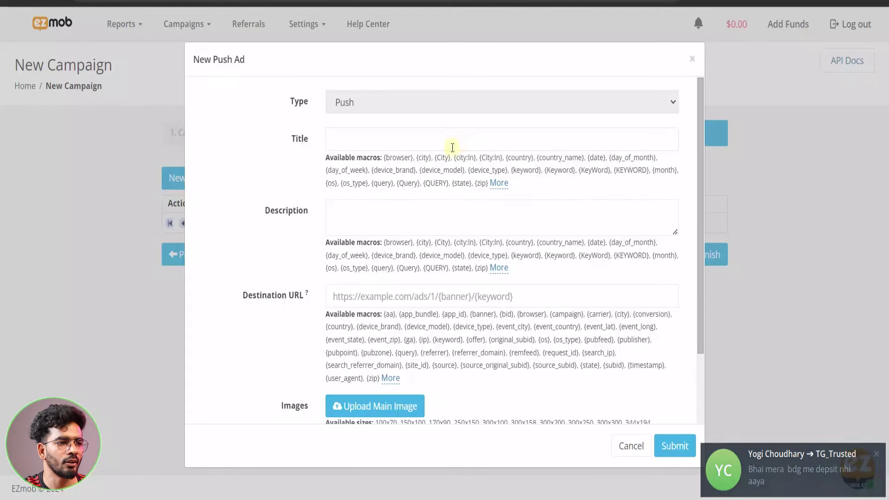
pyautogui.click(420, 134)
pyautogui.hotkey('ctrl', 'v')
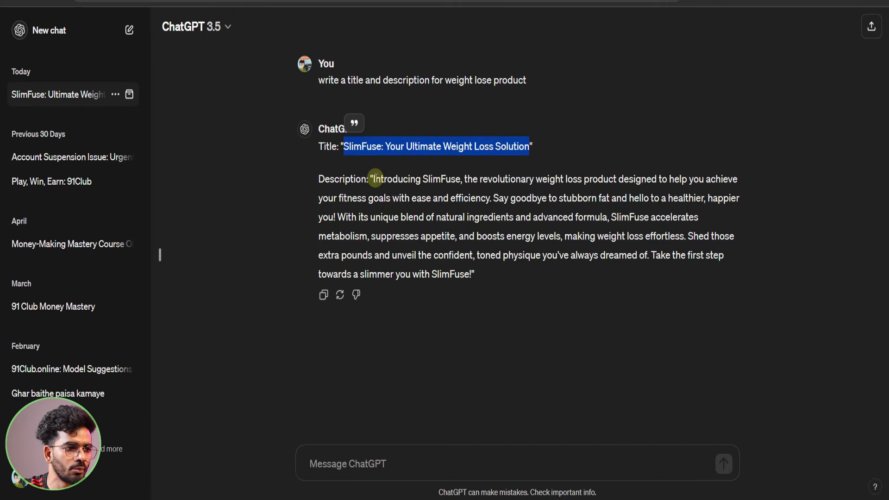
pyautogui.moveTo(375, 179); pyautogui.dragTo(472, 276)
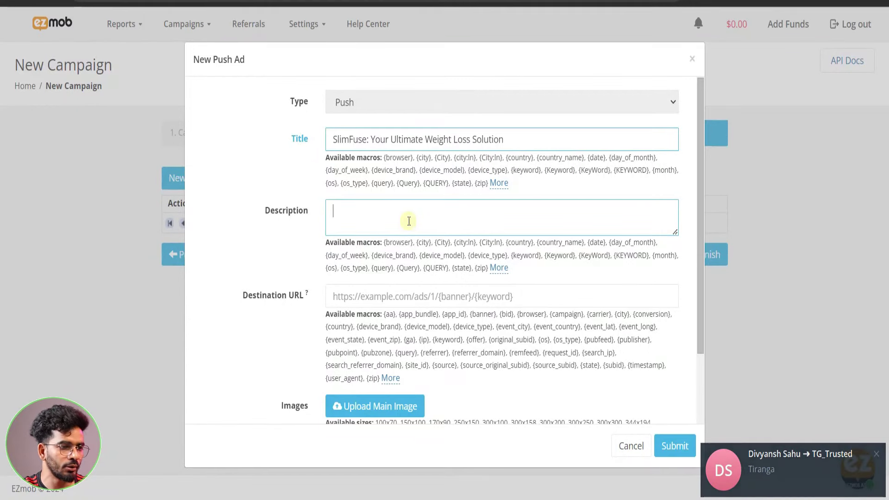
pyautogui.hotkey('ctrl', 'v')
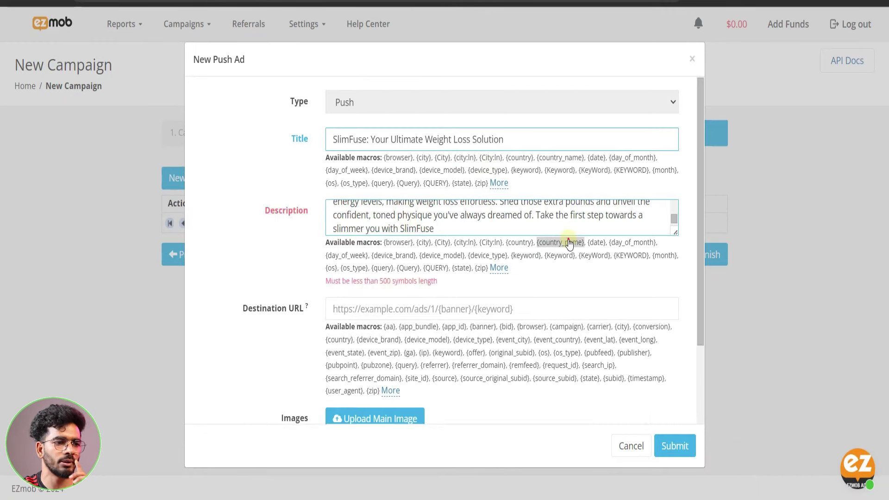
pyautogui.click(569, 243)
pyautogui.scroll(-1, 357, 264)
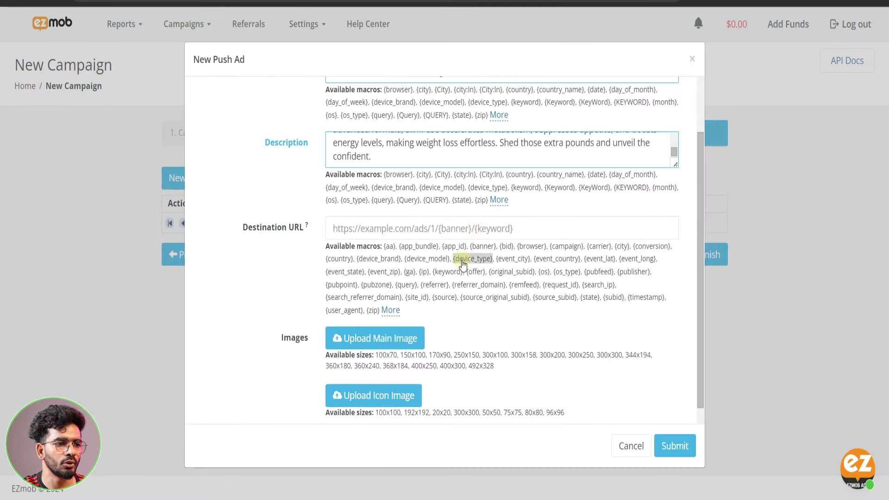
pyautogui.click(478, 225)
pyautogui.hotkey('ctrl', 'v')
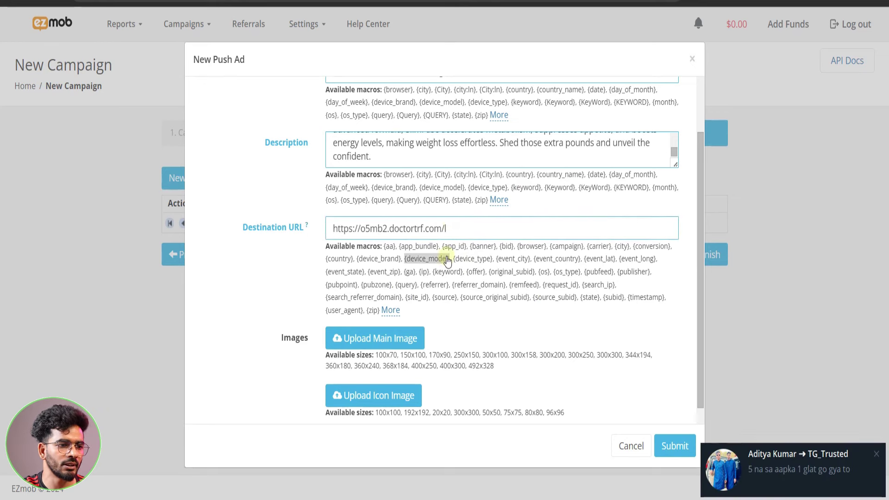
pyautogui.scroll(-1, 447, 259)
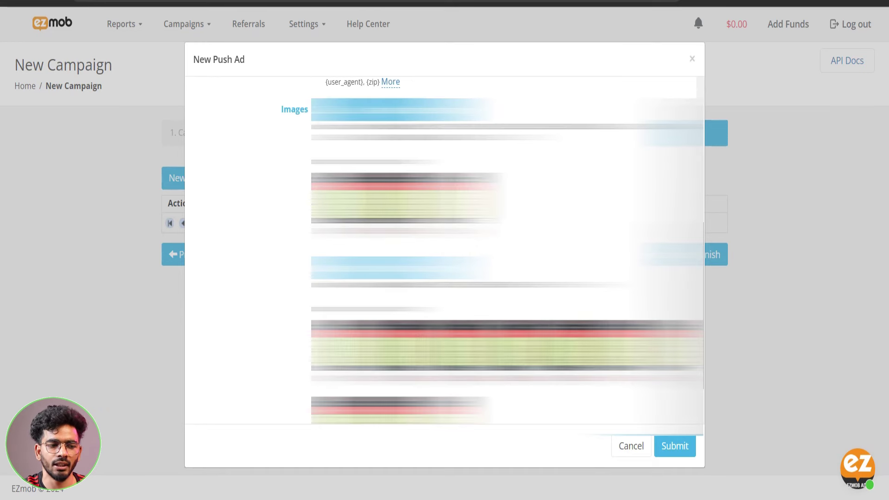
pyautogui.click(675, 447)
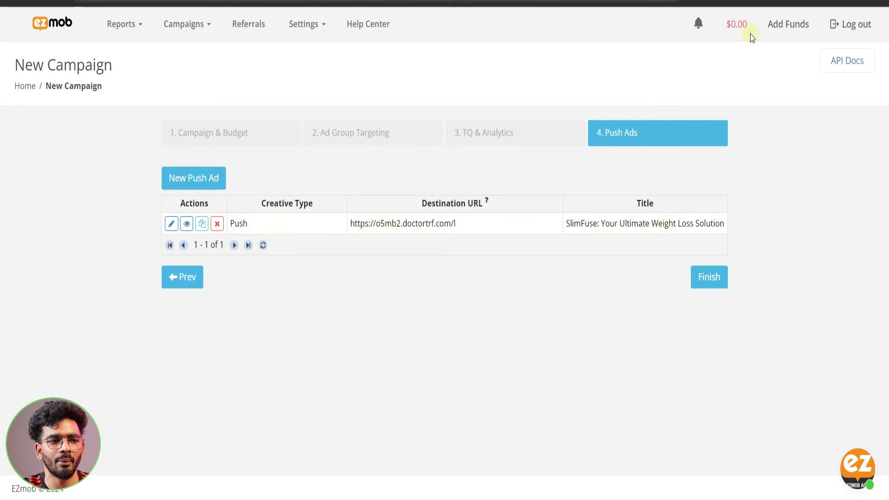
# Step: Open the page for adding funds to the EZmob account and set the amount to $100
pyautogui.moveTo(732, 24)
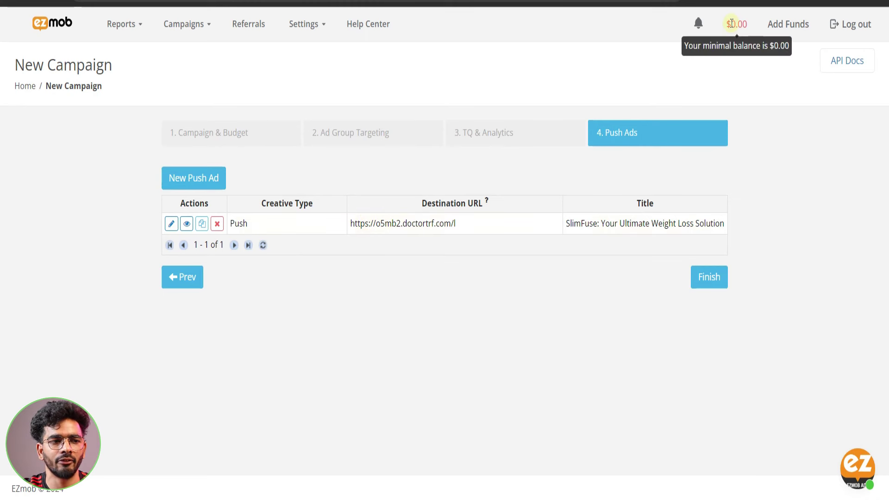
pyautogui.click(797, 26)
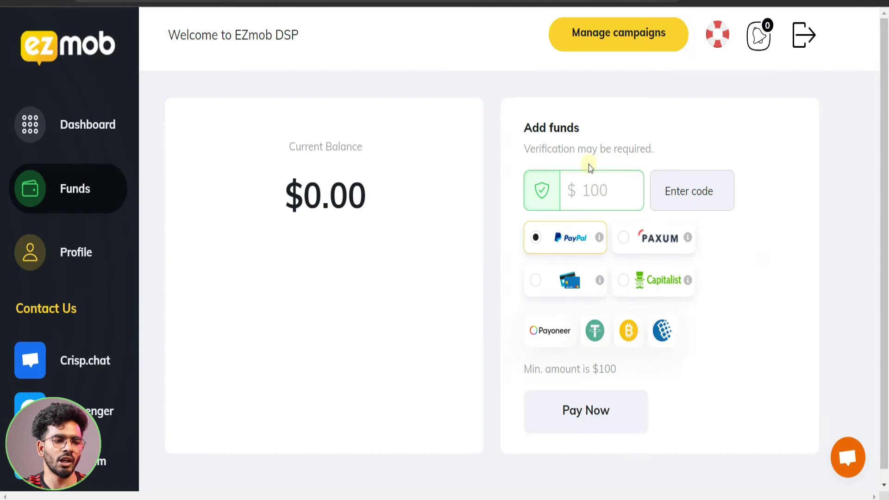
pyautogui.click(599, 189)
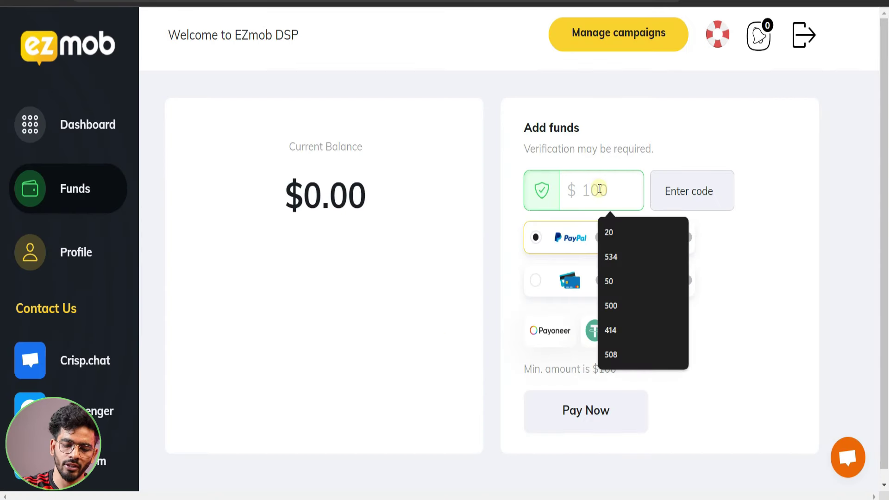
pyautogui.write('100')
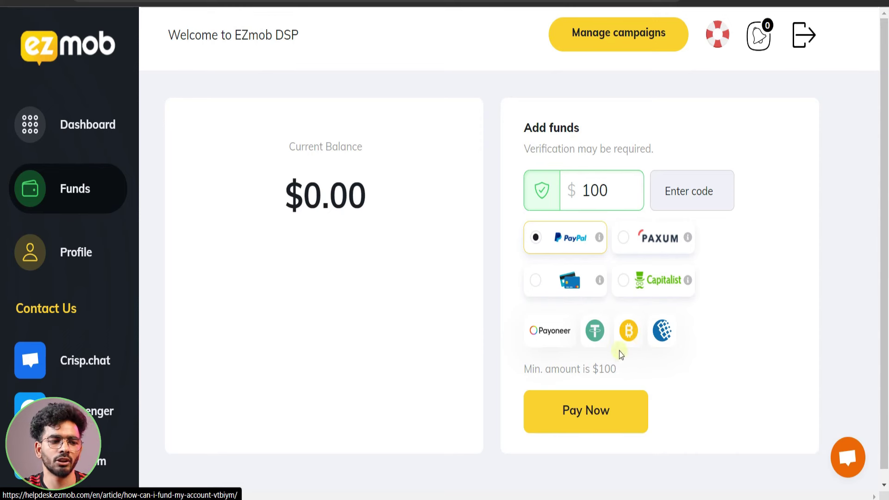
# Step: Open the help article for the USDT payment option and read its notes on payment approval and integrated methods
pyautogui.click(597, 331)
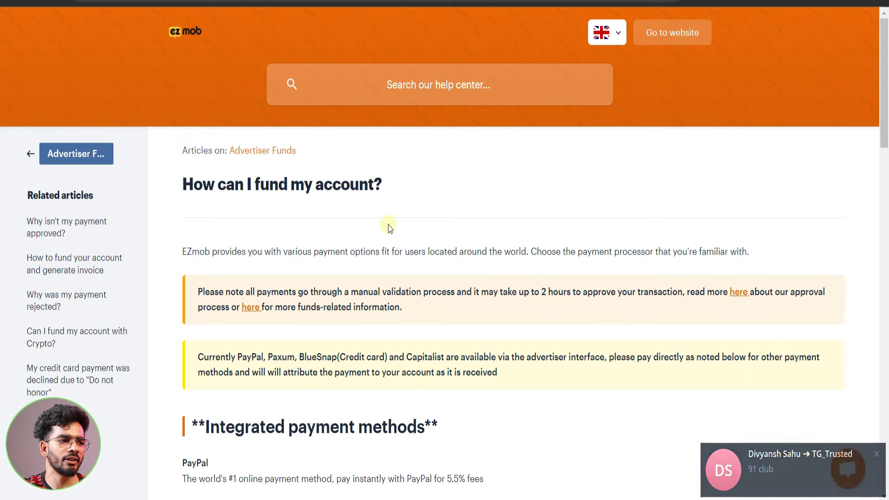
pyautogui.moveTo(193, 185); pyautogui.dragTo(373, 214)
pyautogui.click(431, 203)
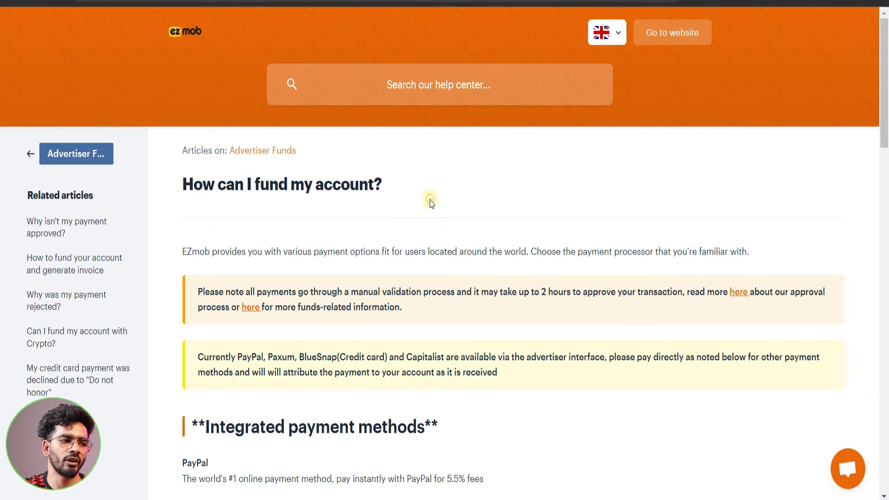
pyautogui.scroll(-4, 430, 202)
pyautogui.moveTo(226, 223); pyautogui.dragTo(443, 280)
pyautogui.click(443, 280)
pyautogui.scroll(-1, 325, 250)
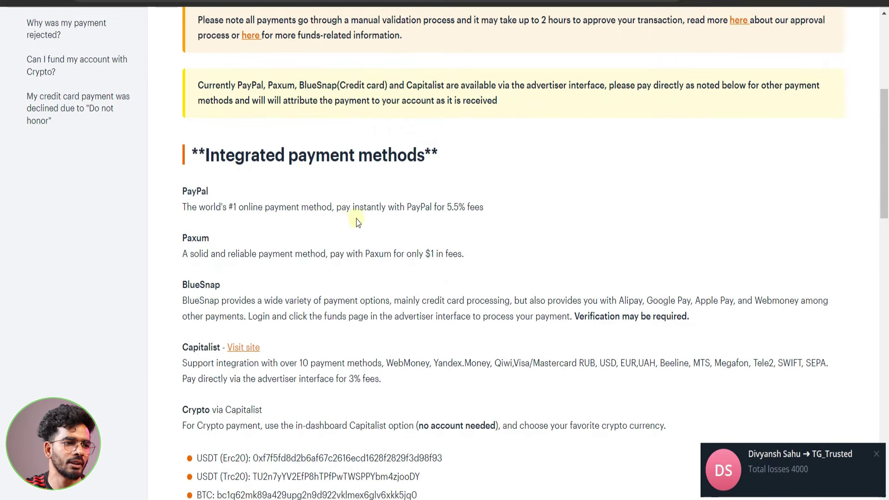
# Step: Examine the crypto payment options in the funding article, comparing USDT (Erc20) and USDT (Trc20)
pyautogui.scroll(-4, 357, 222)
pyautogui.tripleClick(202, 260)
pyautogui.click(228, 290)
pyautogui.doubleClick(234, 273)
pyautogui.click(223, 276)
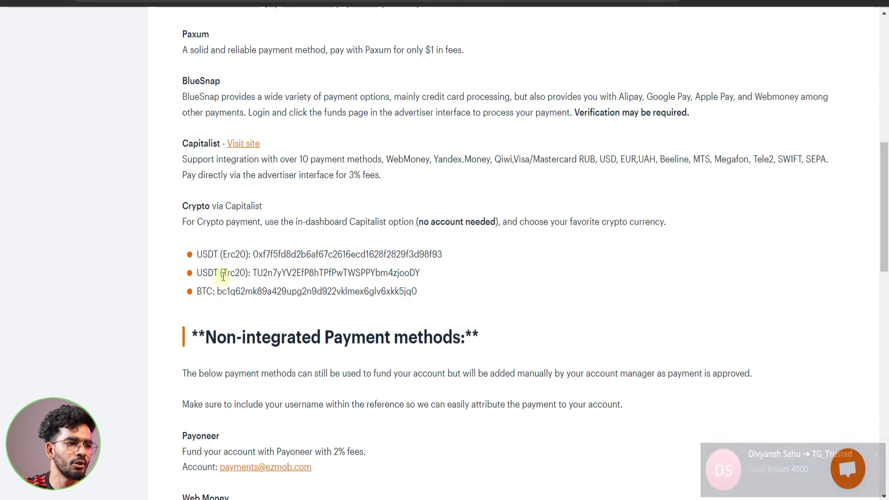
pyautogui.moveTo(213, 256); pyautogui.dragTo(269, 261)
pyautogui.doubleClick(234, 272)
pyautogui.doubleClick(231, 255)
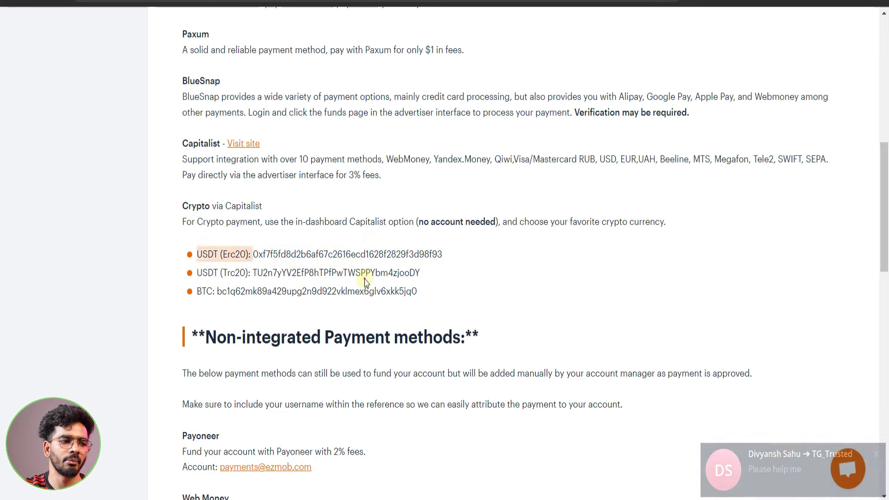
# Step: Look through the non-integrated payment methods, including Payoneer and wire transfer, and return to the article's heading
pyautogui.scroll(-15, 389, 220)
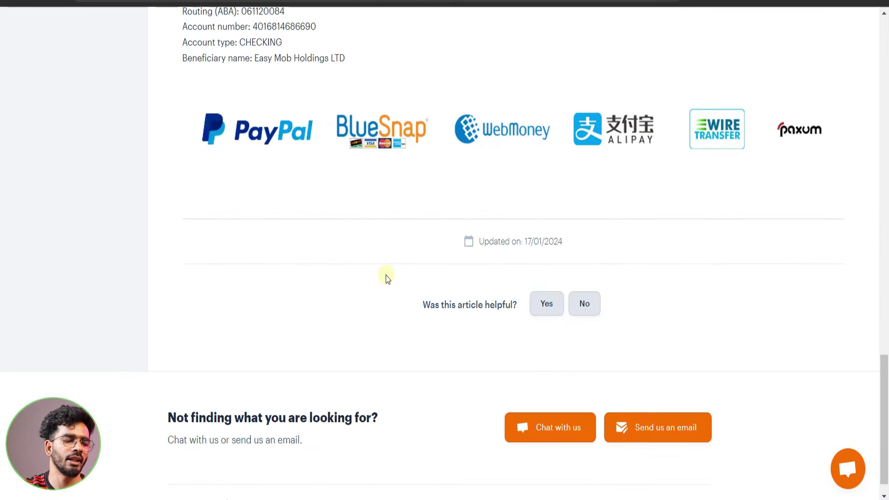
pyautogui.scroll(10, 295, 366)
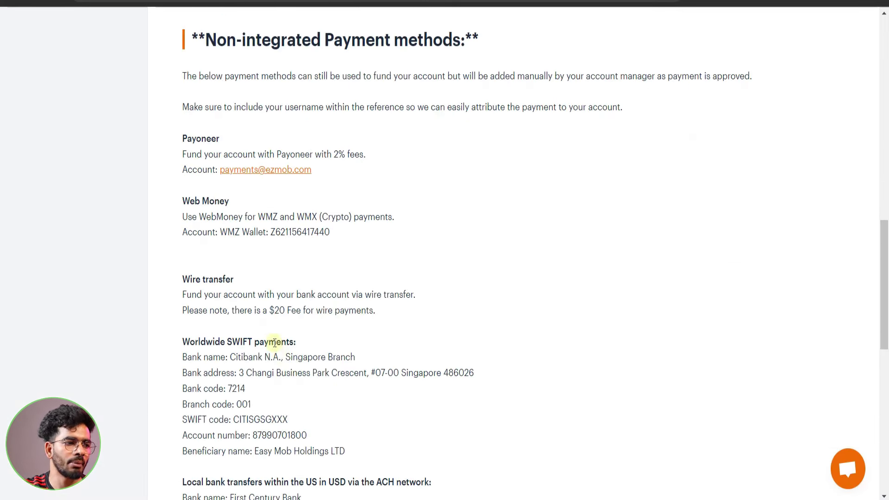
pyautogui.scroll(-3, 274, 343)
pyautogui.scroll(15, 244, 268)
pyautogui.moveTo(187, 180); pyautogui.dragTo(397, 195)
pyautogui.click(445, 250)
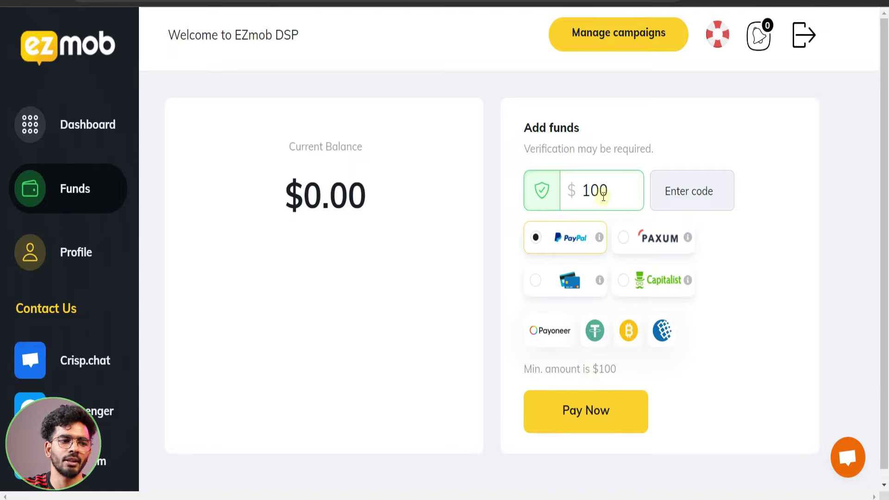
# Step: Open the Payoneer option's help article from the funds page, skim its payment methods and return to adding funds
pyautogui.click(545, 351)
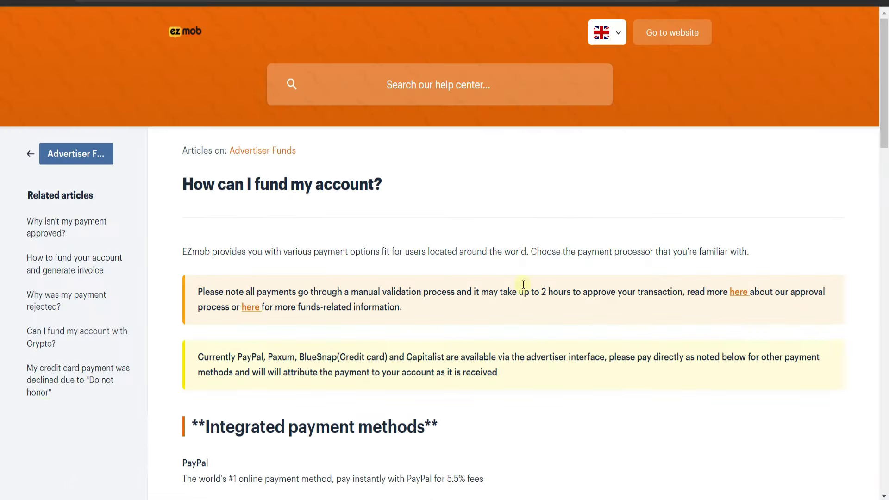
pyautogui.scroll(-8, 496, 240)
pyautogui.scroll(-8, 366, 325)
pyautogui.scroll(8, 357, 284)
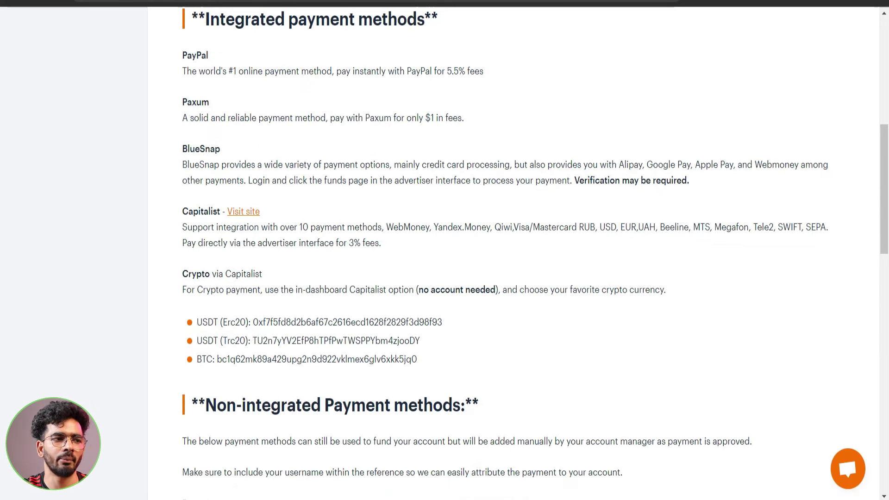
pyautogui.click(452, 4)
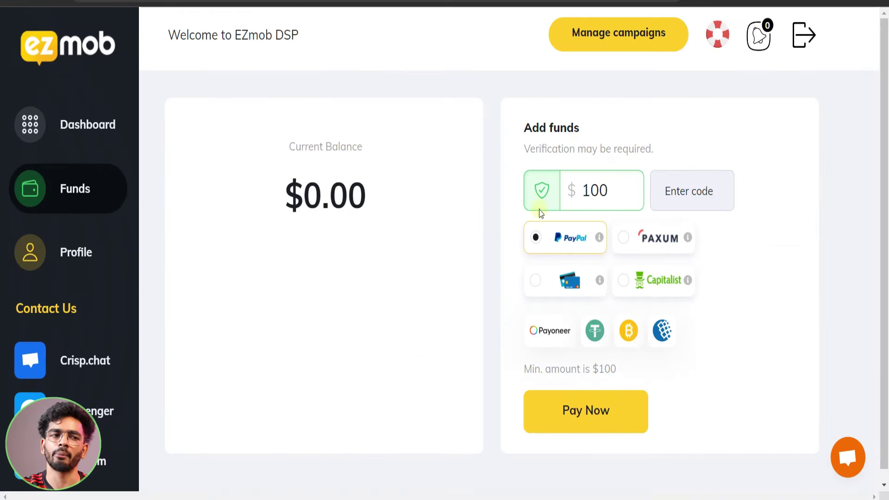